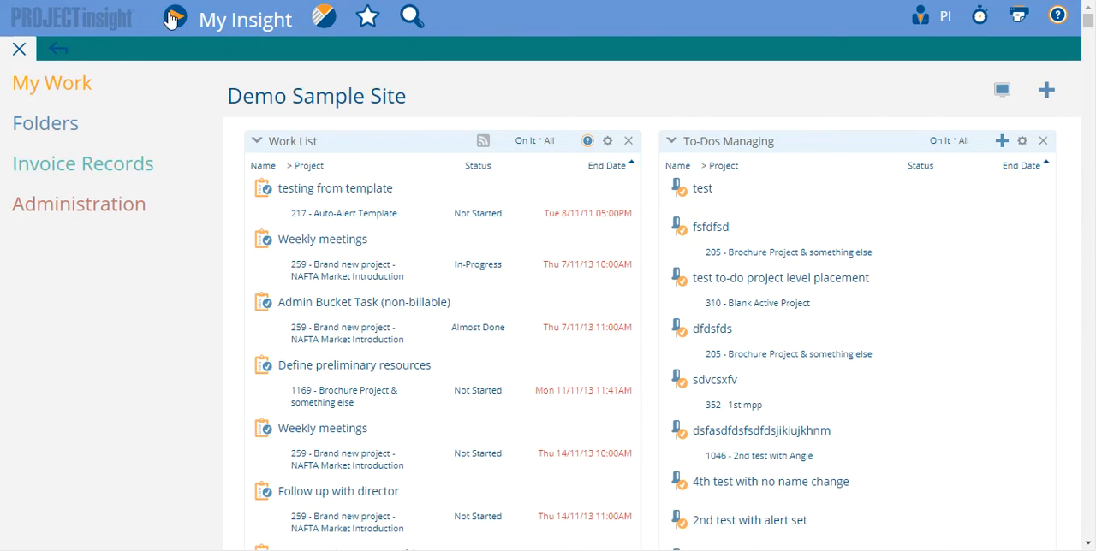
# Step: Open the Edit Folders Navigation page from the Administration section
pyautogui.click(67, 123)
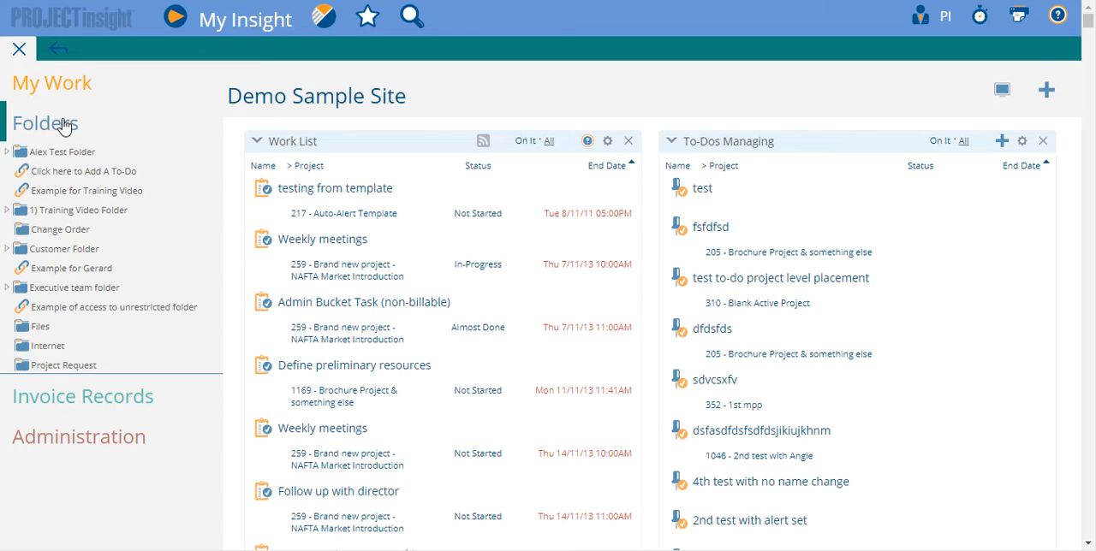
pyautogui.scroll(-2, 111, 193)
pyautogui.scroll(2, 85, 171)
pyautogui.click(31, 132)
pyautogui.click(31, 132)
pyautogui.click(71, 127)
pyautogui.click(76, 205)
pyautogui.scroll(-6, 97, 314)
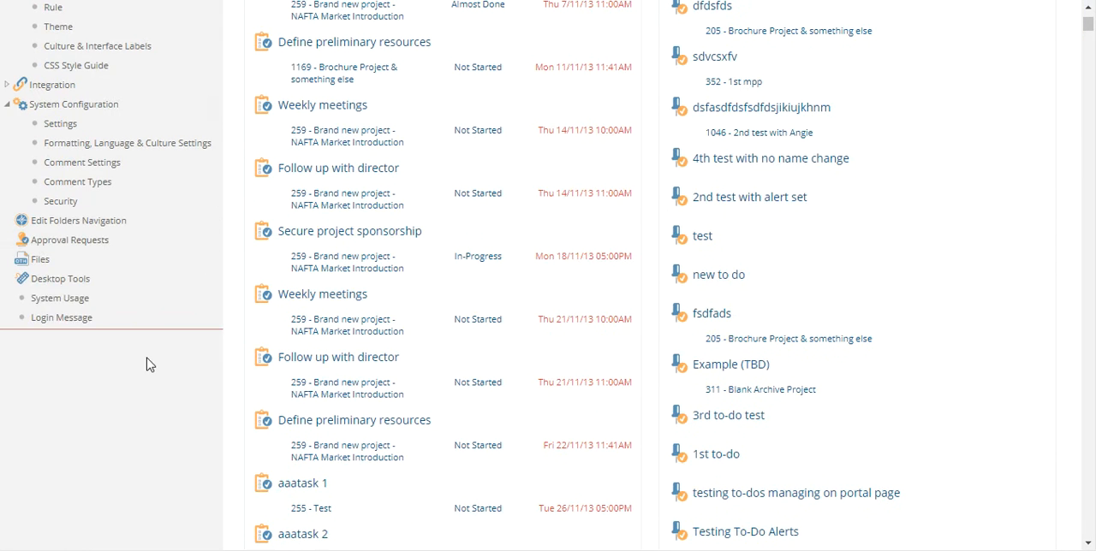
pyautogui.click(97, 225)
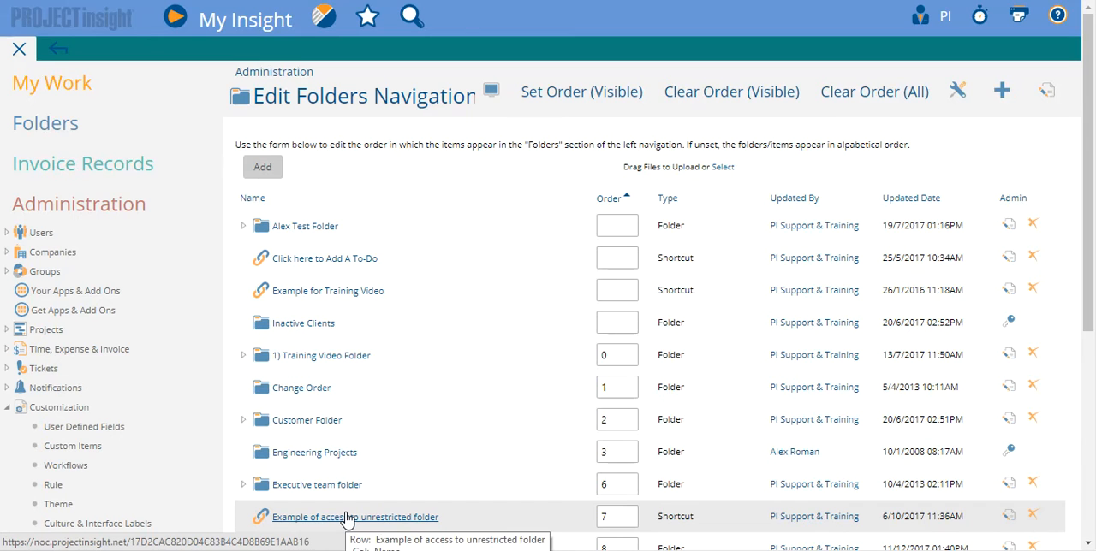
# Step: Open the permissions of the root Folders item for editing and remove the PI Support & Training user entry
pyautogui.moveTo(1053, 101)
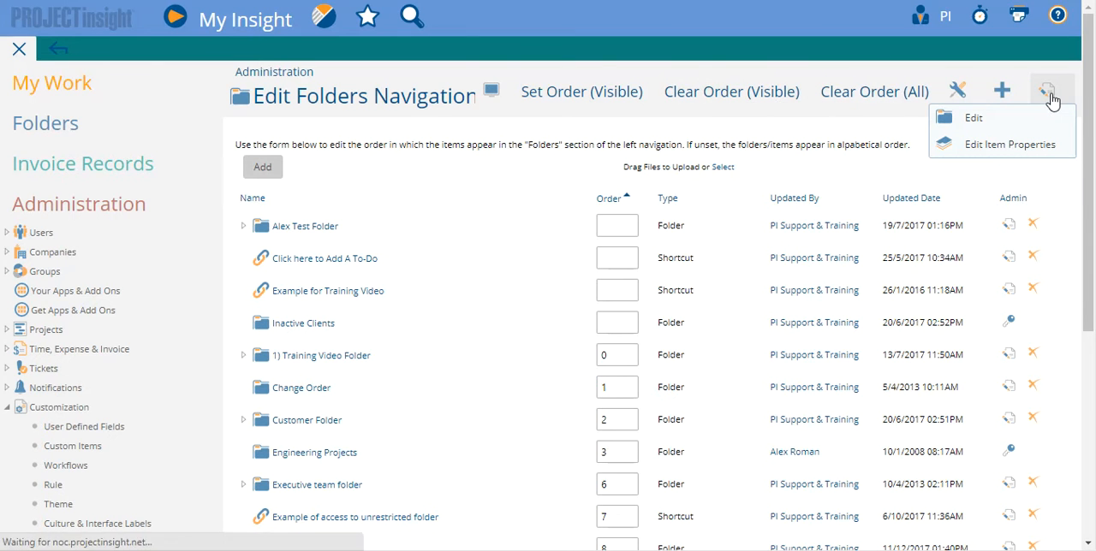
pyautogui.click(1052, 101)
pyautogui.click(462, 164)
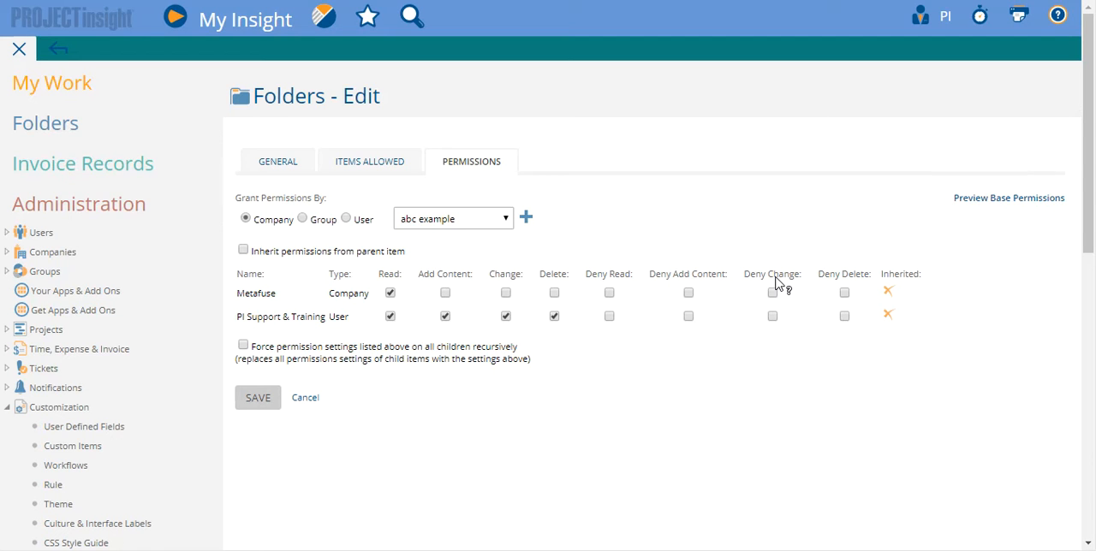
pyautogui.click(888, 316)
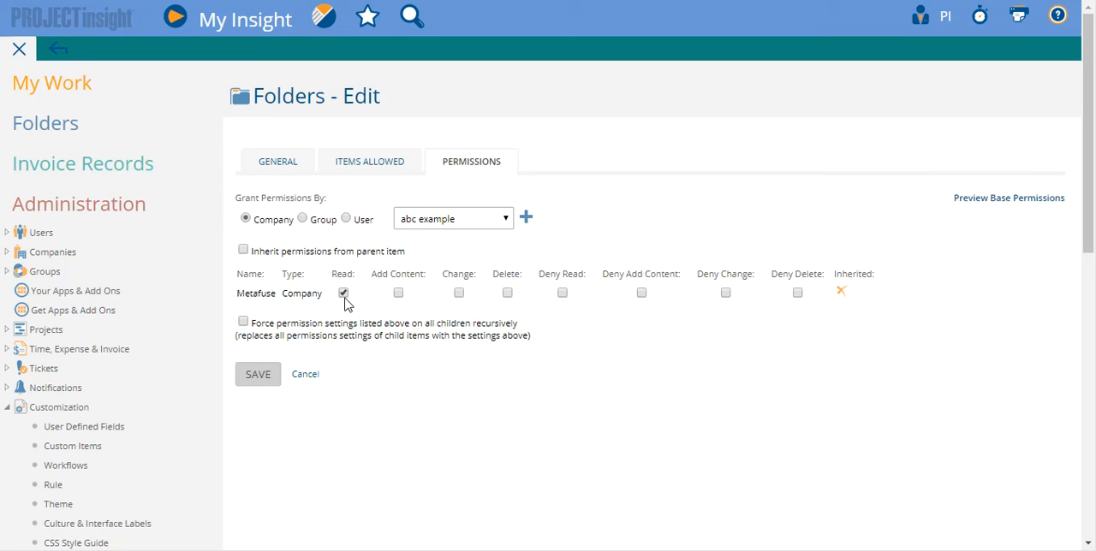
pyautogui.click(303, 219)
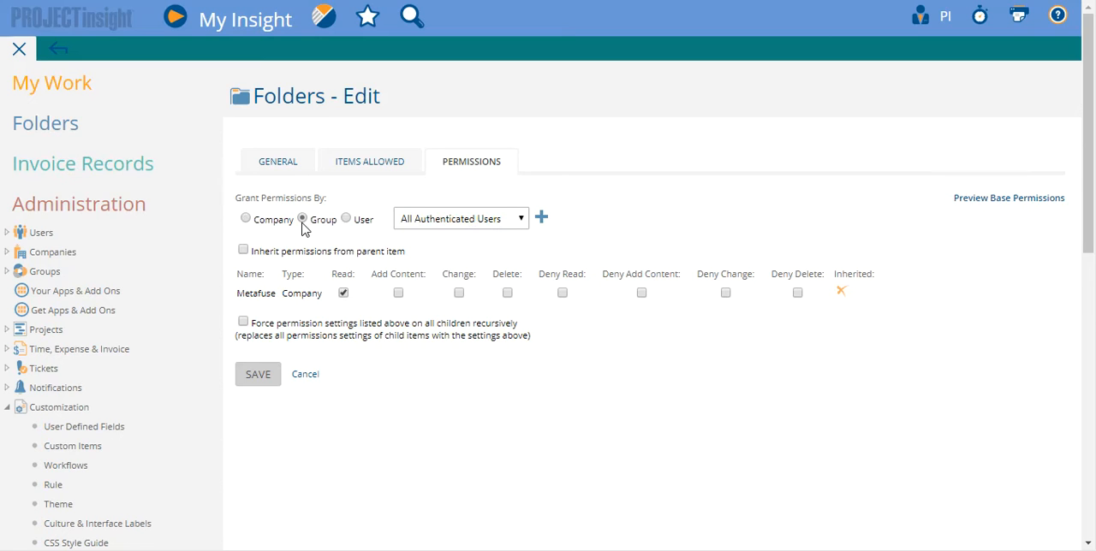
pyautogui.click(264, 222)
pyautogui.click(346, 220)
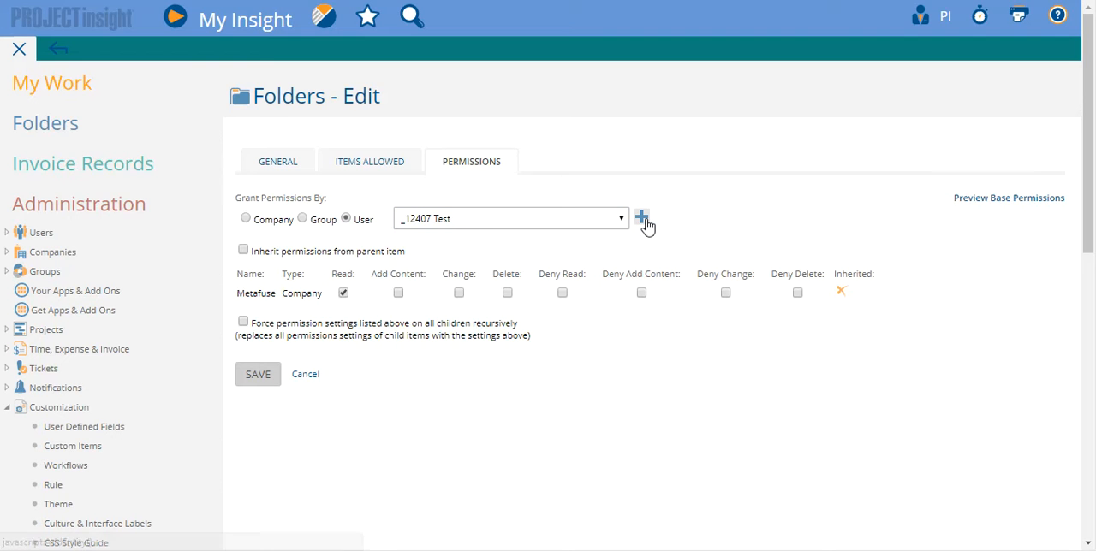
pyautogui.click(446, 214)
pyautogui.click(448, 216)
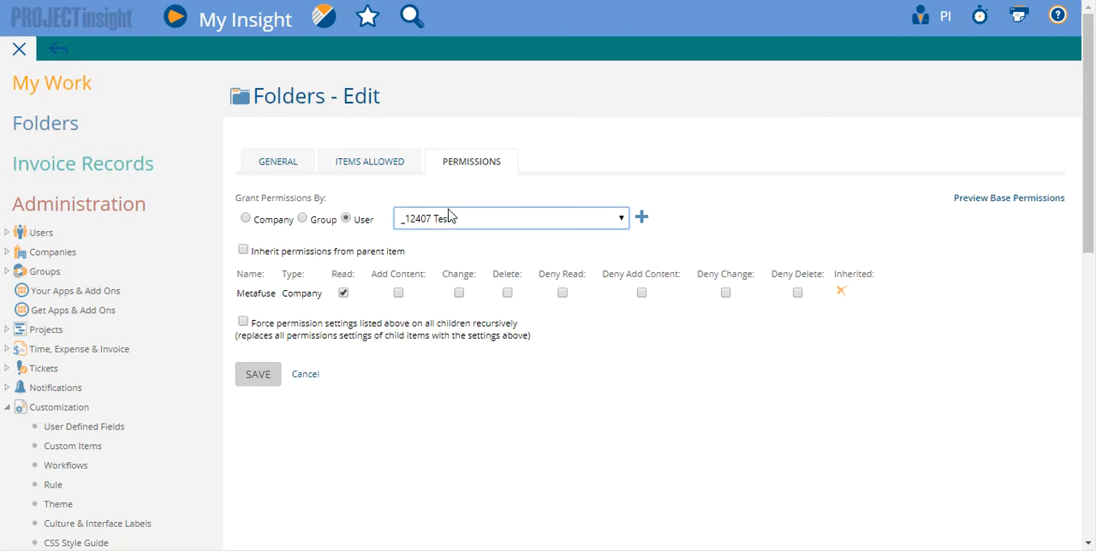
# Step: Grant the All System Administrators group Read, Add Content, Change and Delete permissions on the root Folders item, and save
pyautogui.click(304, 219)
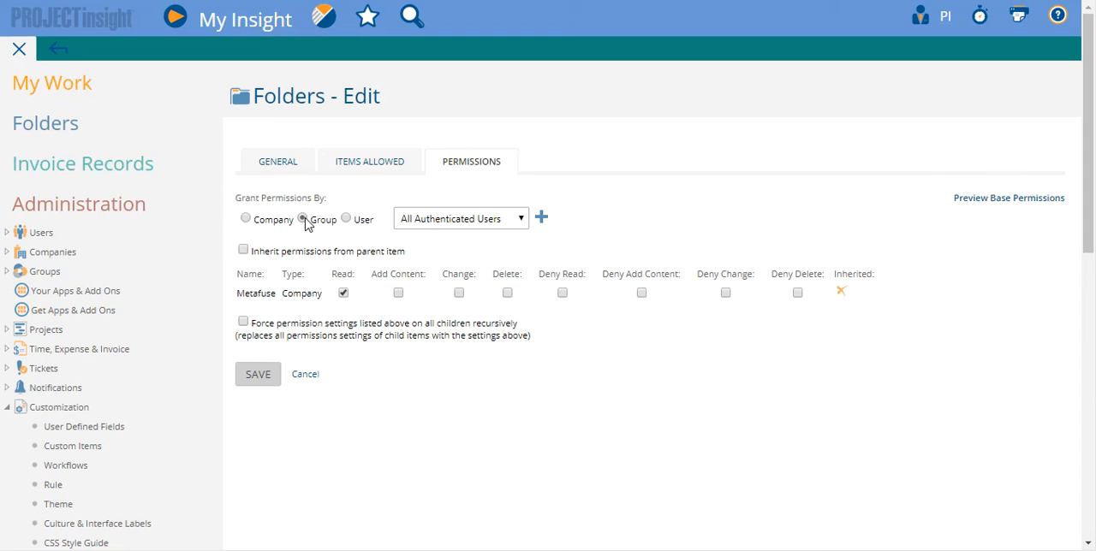
pyautogui.click(432, 222)
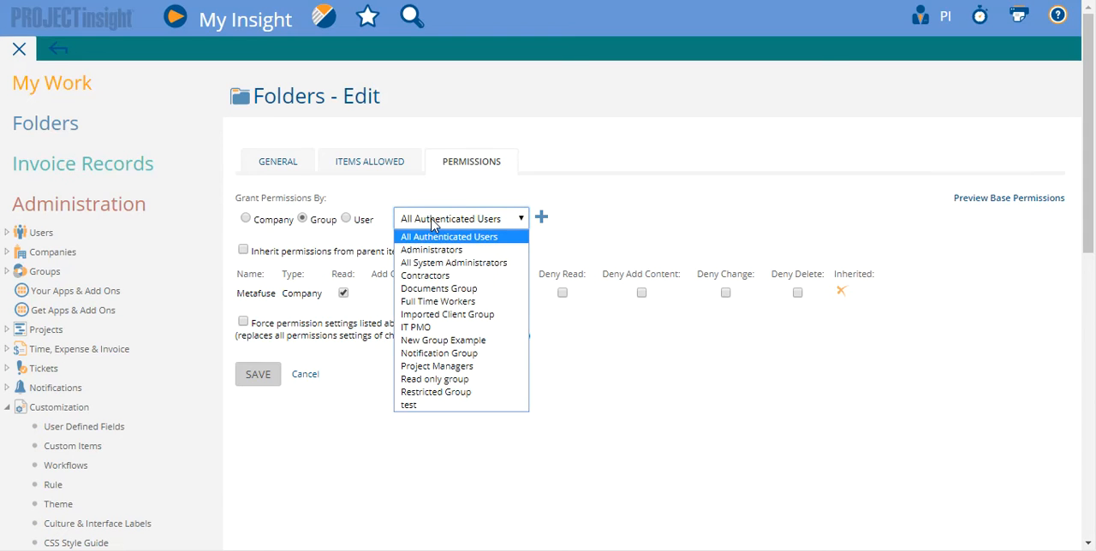
pyautogui.click(455, 262)
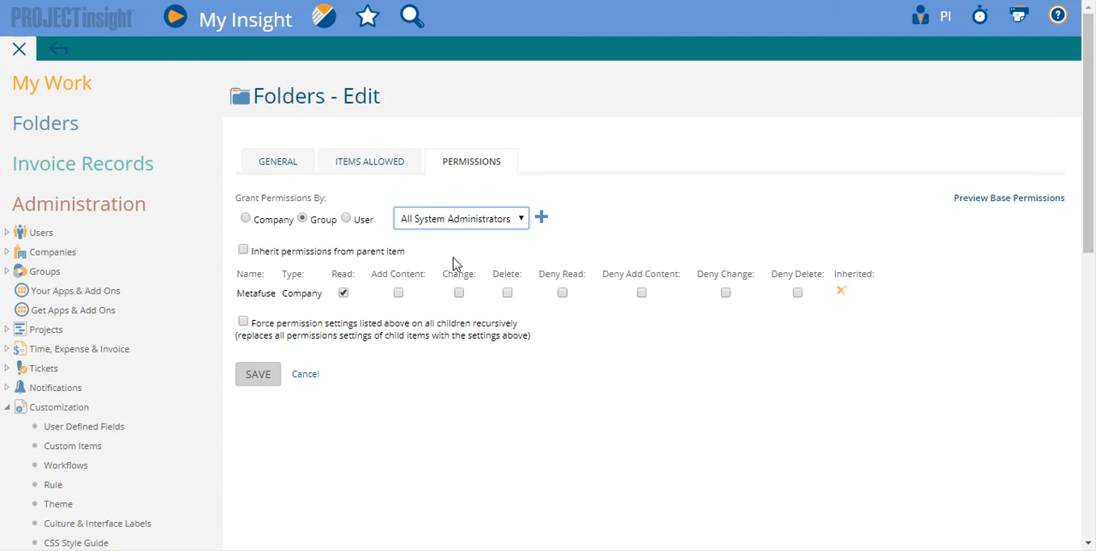
pyautogui.click(541, 217)
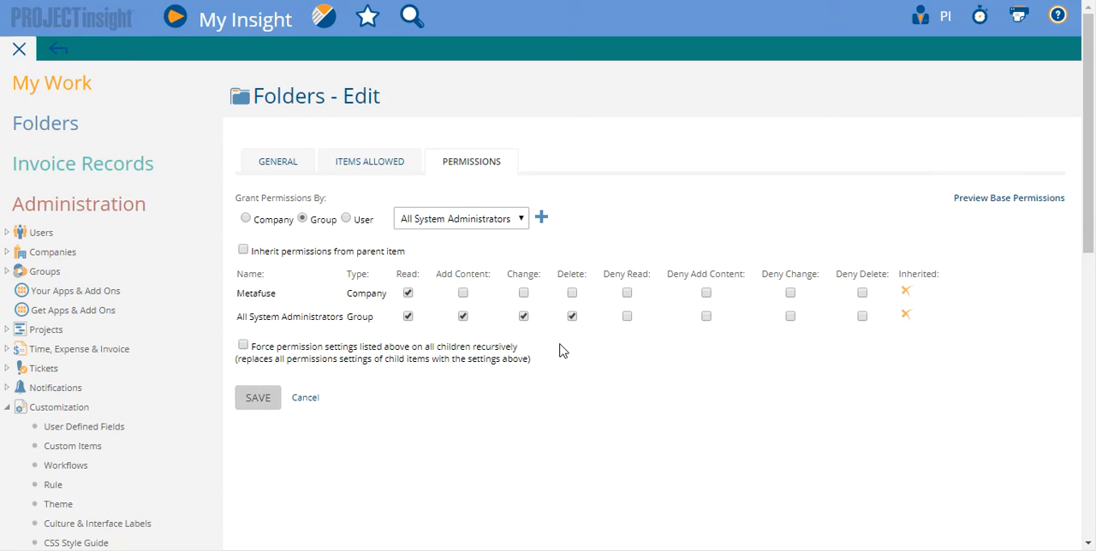
pyautogui.click(251, 402)
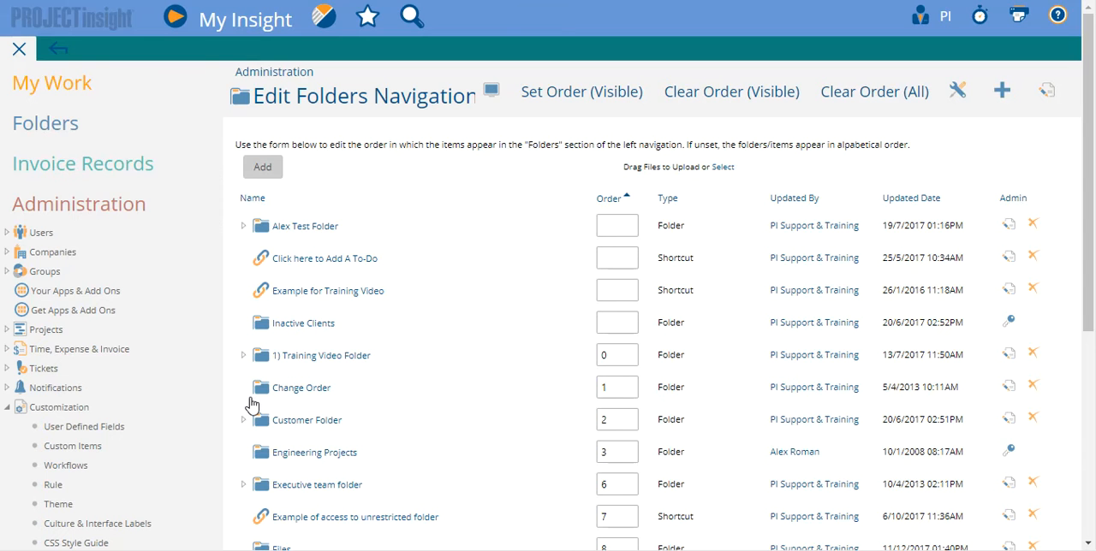
# Step: Open the permissions of the 1) Training Video Folder for editing
pyautogui.click(43, 123)
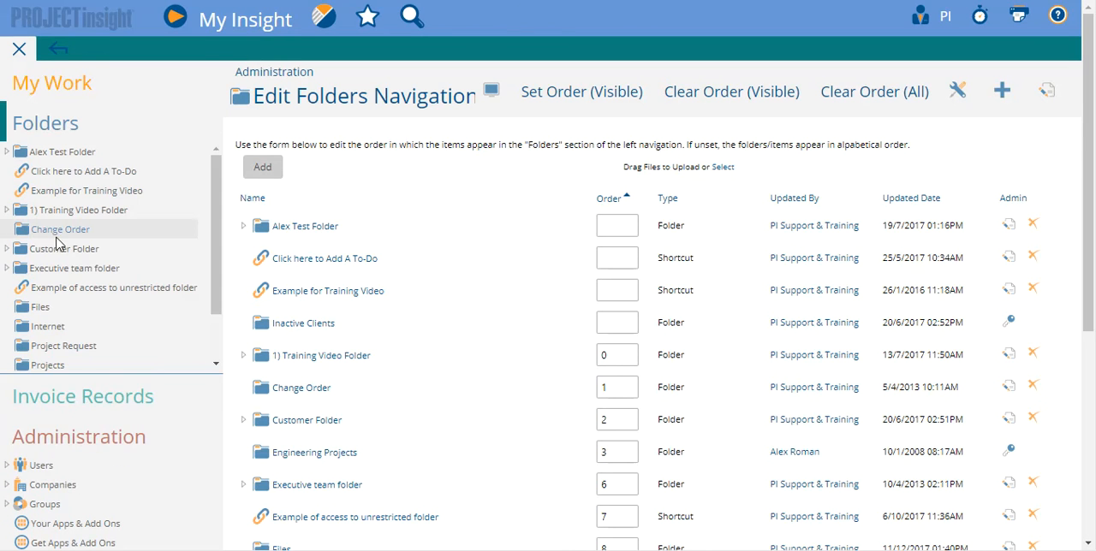
pyautogui.click(78, 211)
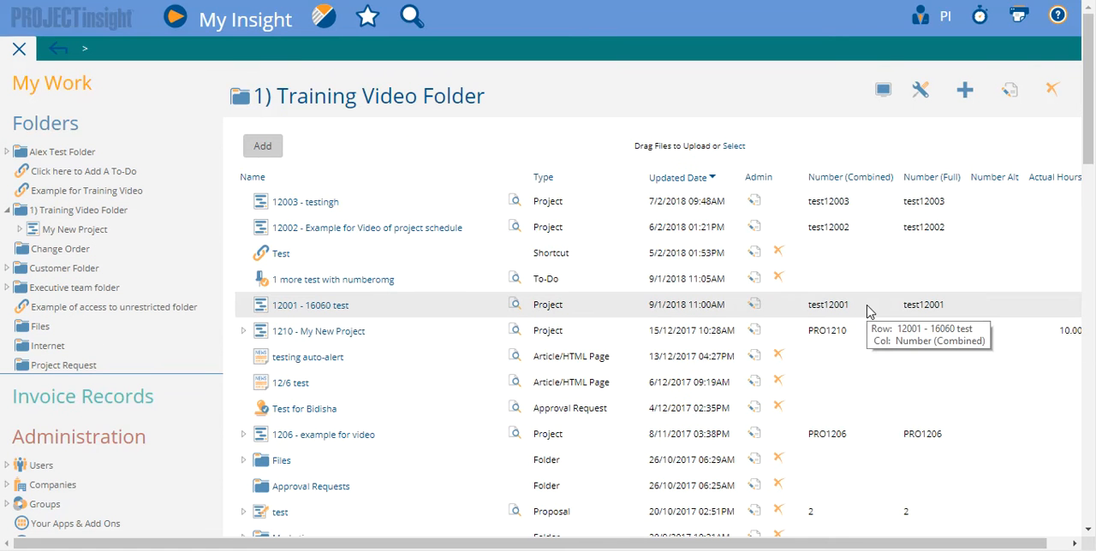
pyautogui.click(324, 16)
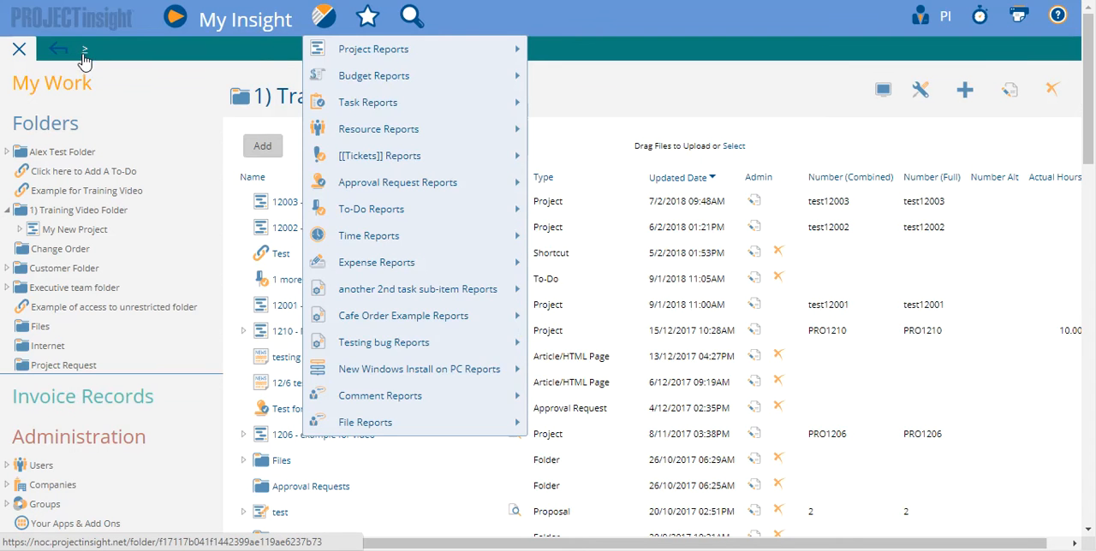
pyautogui.click(85, 53)
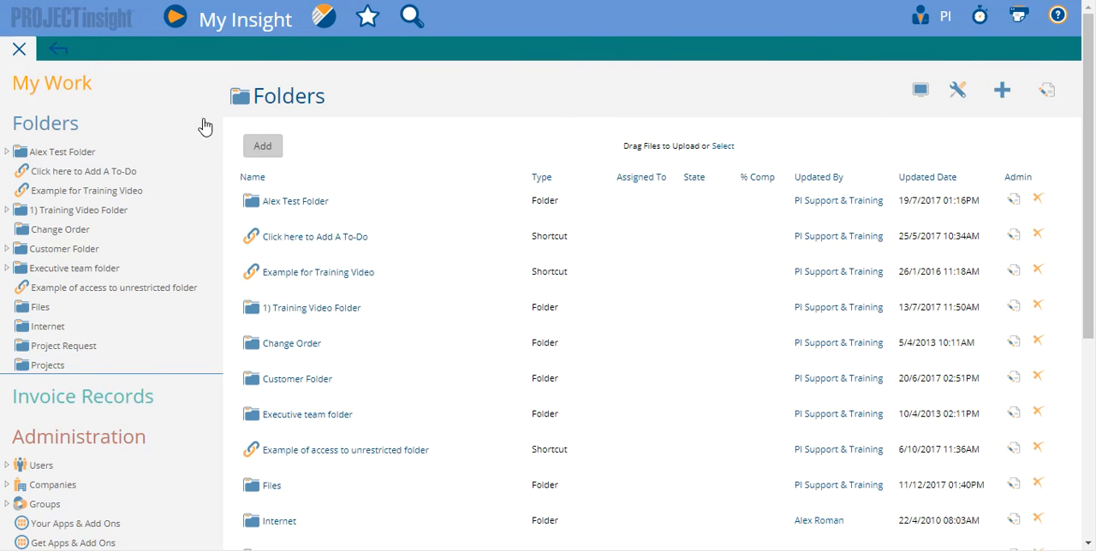
pyautogui.click(1047, 91)
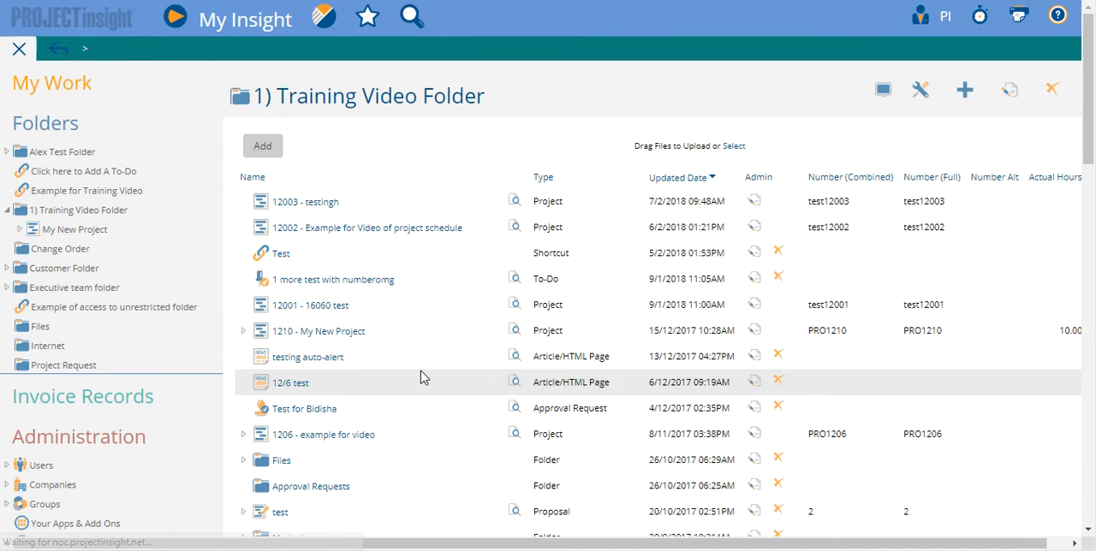
pyautogui.click(1013, 88)
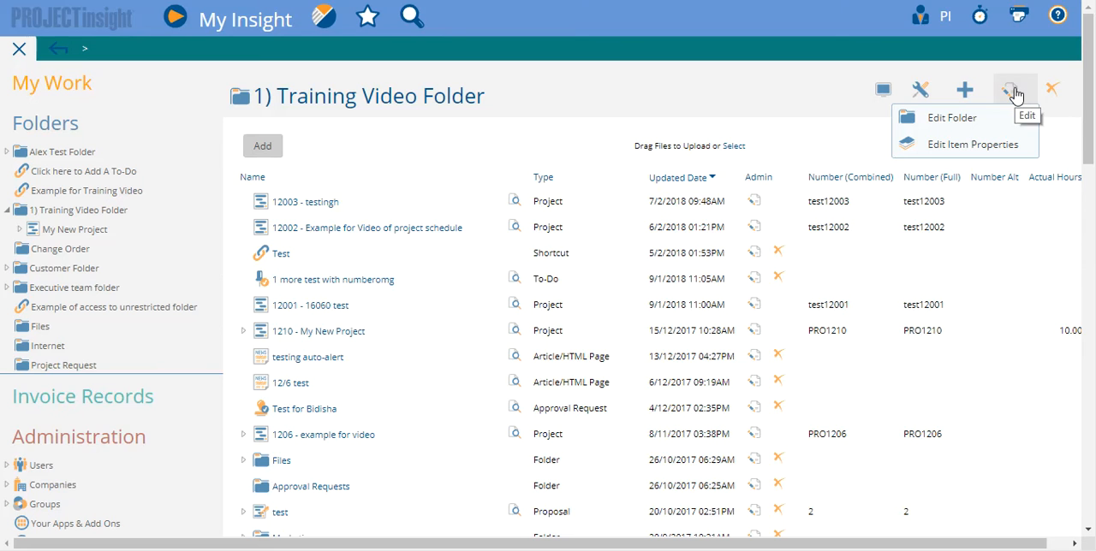
pyautogui.click(994, 128)
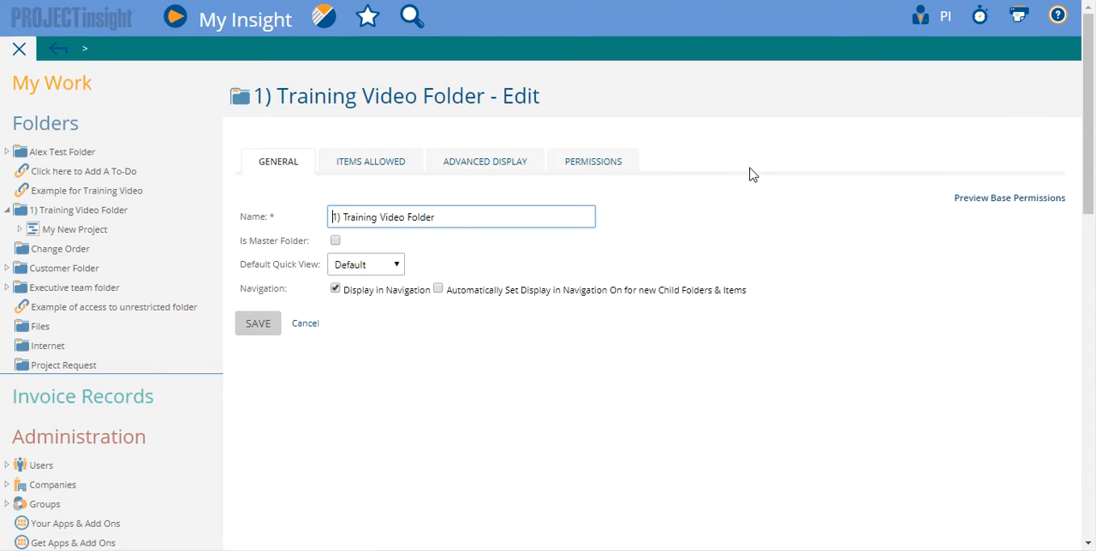
pyautogui.click(608, 162)
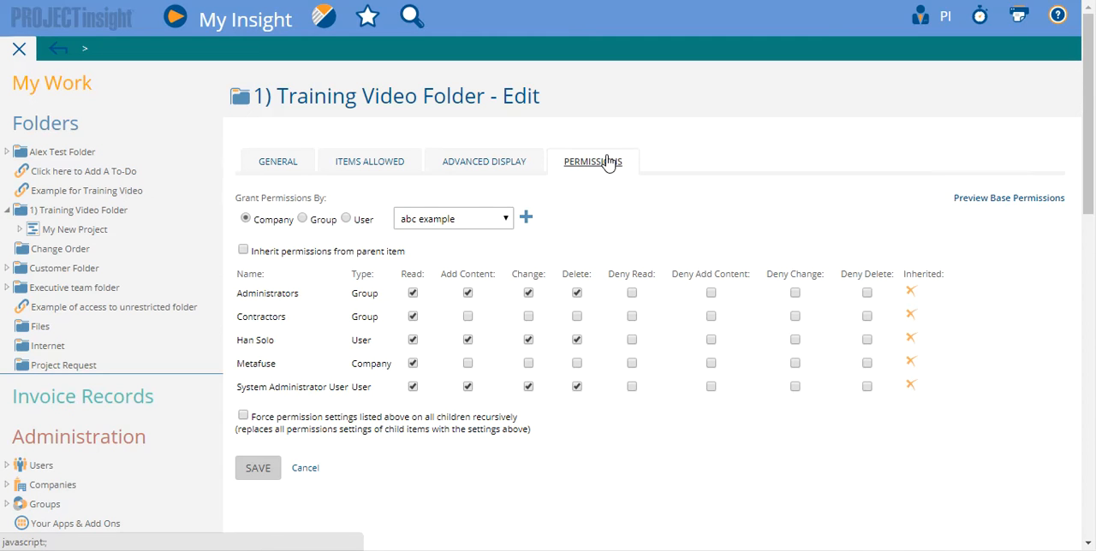
# Step: Enable inheriting permissions from the parent item and remove the folder's own entries for Administrators, Metafuse and both individual users
pyautogui.click(291, 259)
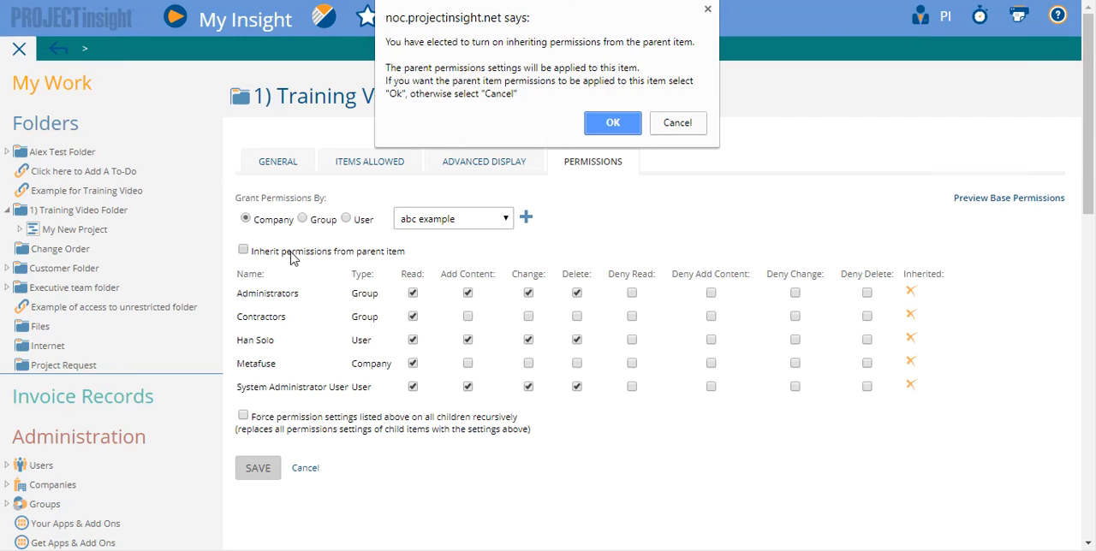
pyautogui.click(621, 126)
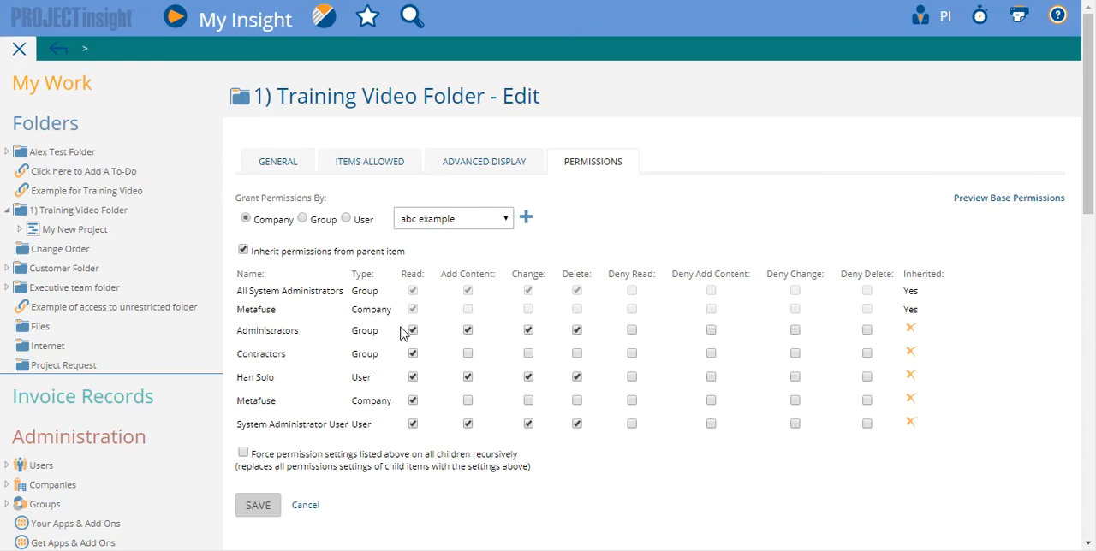
pyautogui.click(911, 329)
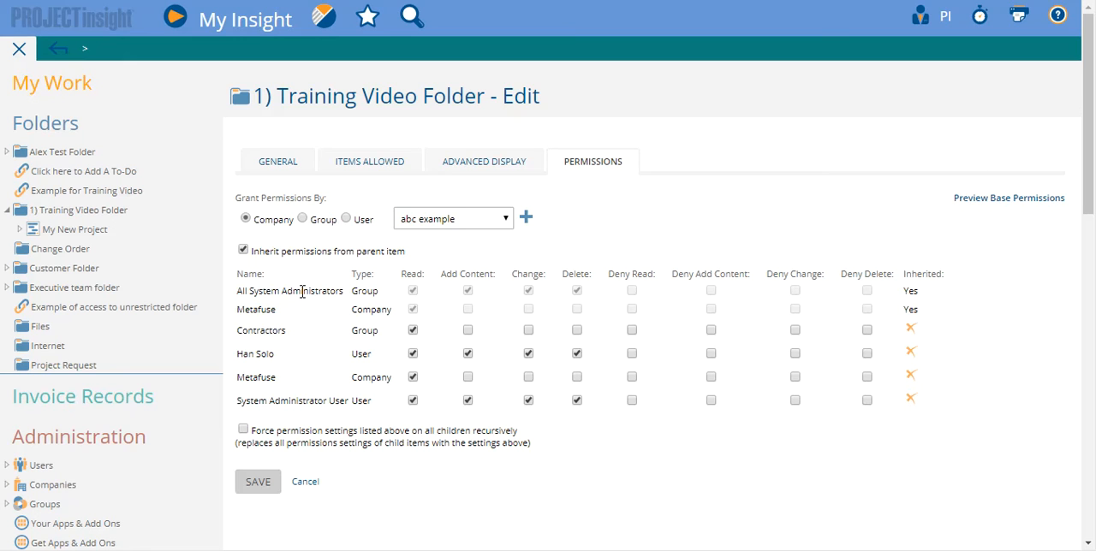
pyautogui.click(911, 354)
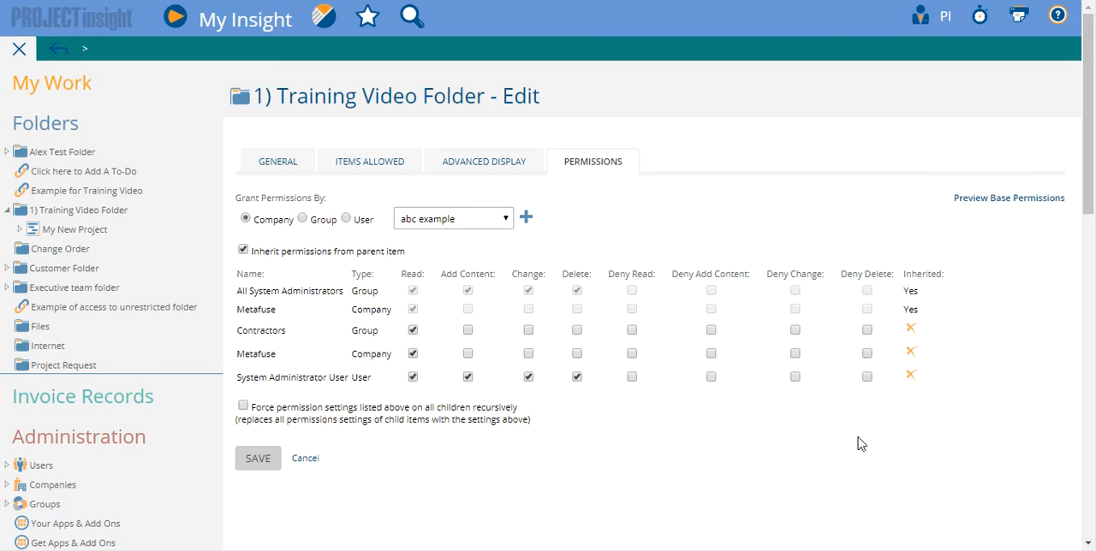
pyautogui.click(909, 376)
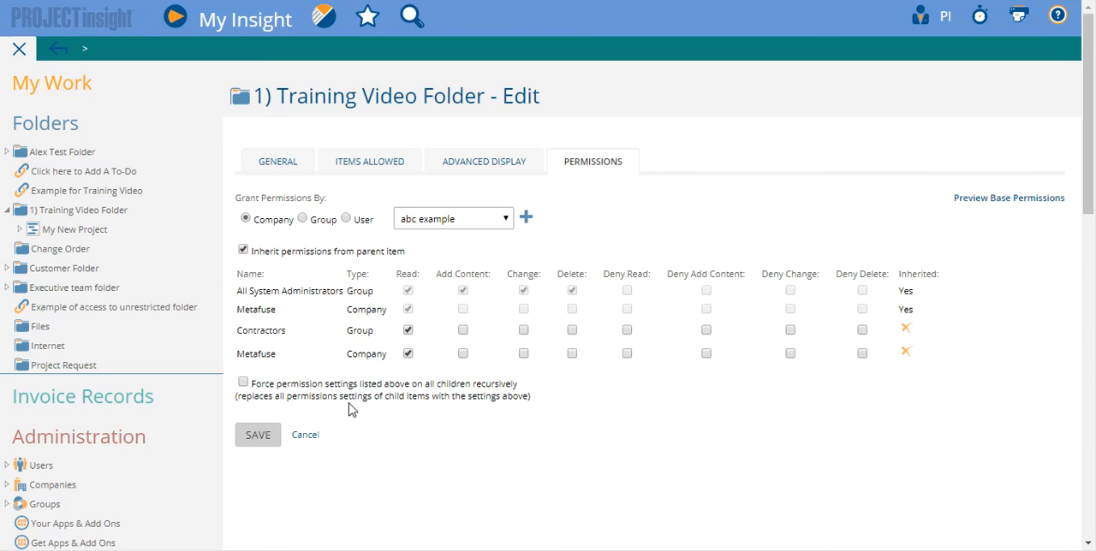
pyautogui.click(906, 352)
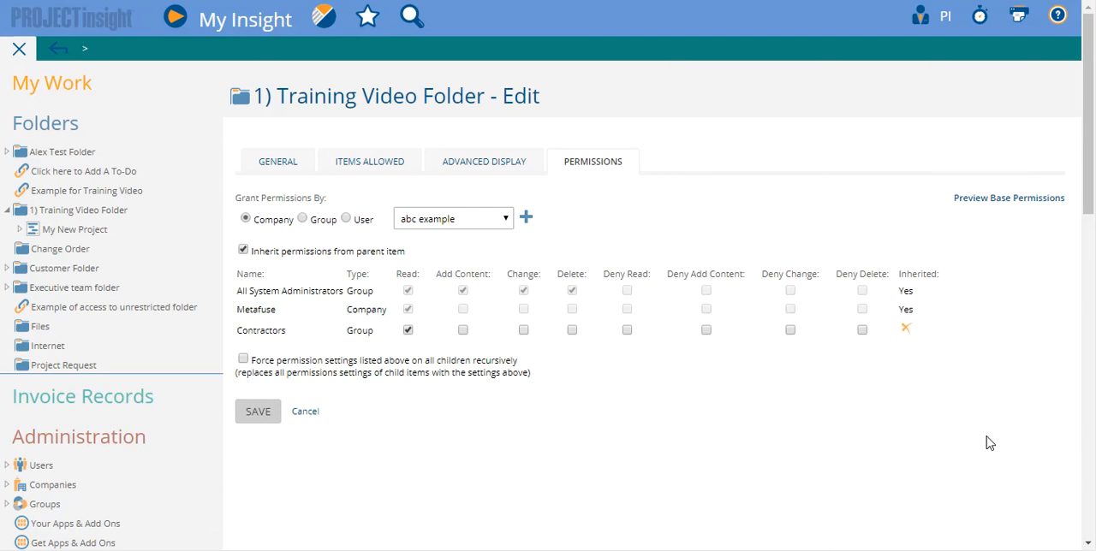
# Step: Turn off inheriting permissions from the parent item for the 1) Training Video Folder and save the folder
pyautogui.click(317, 253)
pyautogui.click(629, 127)
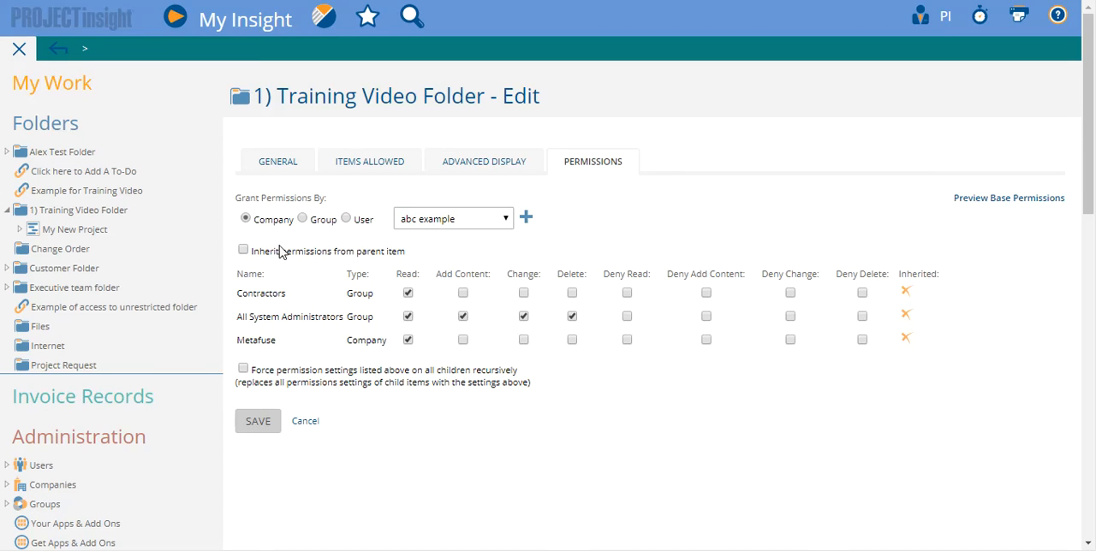
pyautogui.click(270, 429)
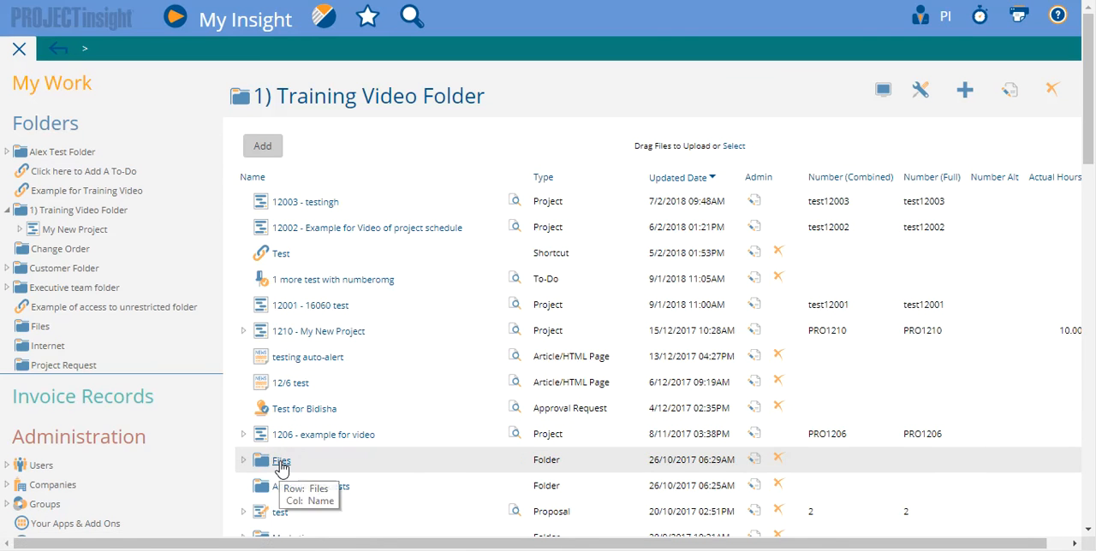
# Step: Open the permissions of the Files subfolder in the 1) Training Video Folder and turn off inheriting from the parent item
pyautogui.click(281, 463)
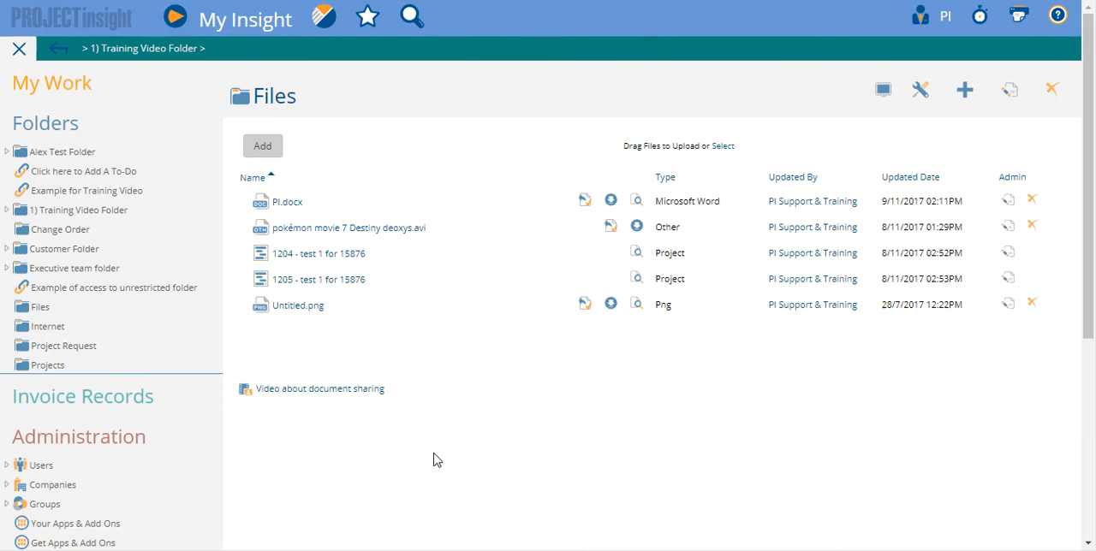
pyautogui.click(1009, 98)
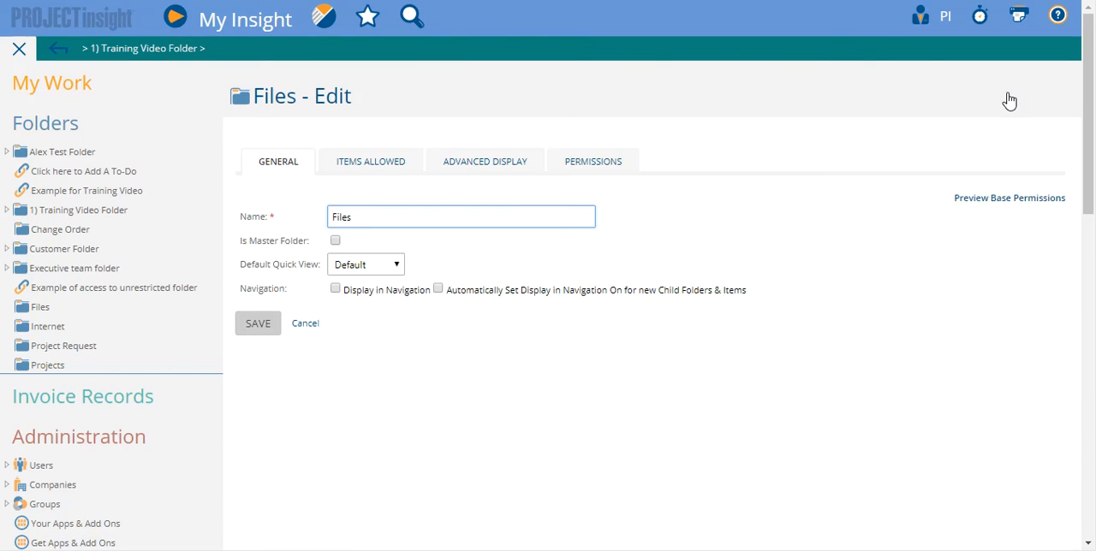
pyautogui.click(602, 173)
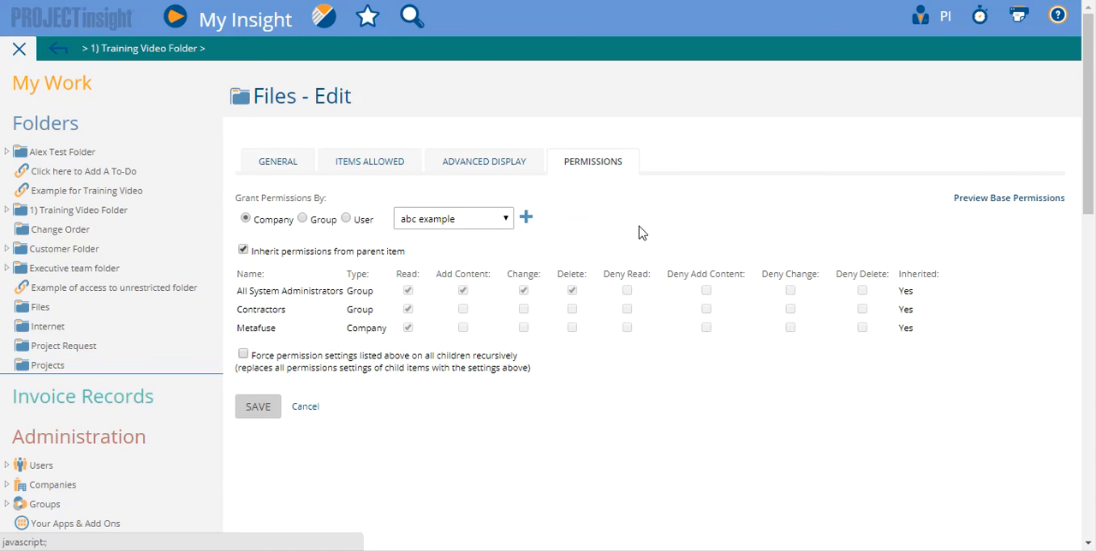
pyautogui.click(298, 254)
pyautogui.click(613, 123)
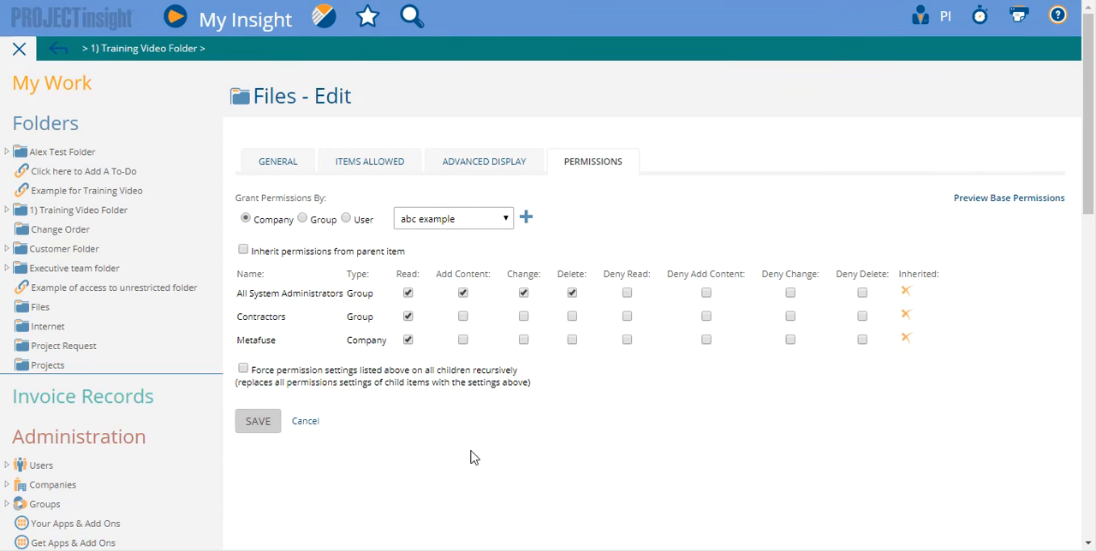
# Step: Grant the Documents Group Read, Add Content, Change and Delete permissions on the Files subfolder and save the folder
pyautogui.click(302, 218)
pyautogui.click(428, 223)
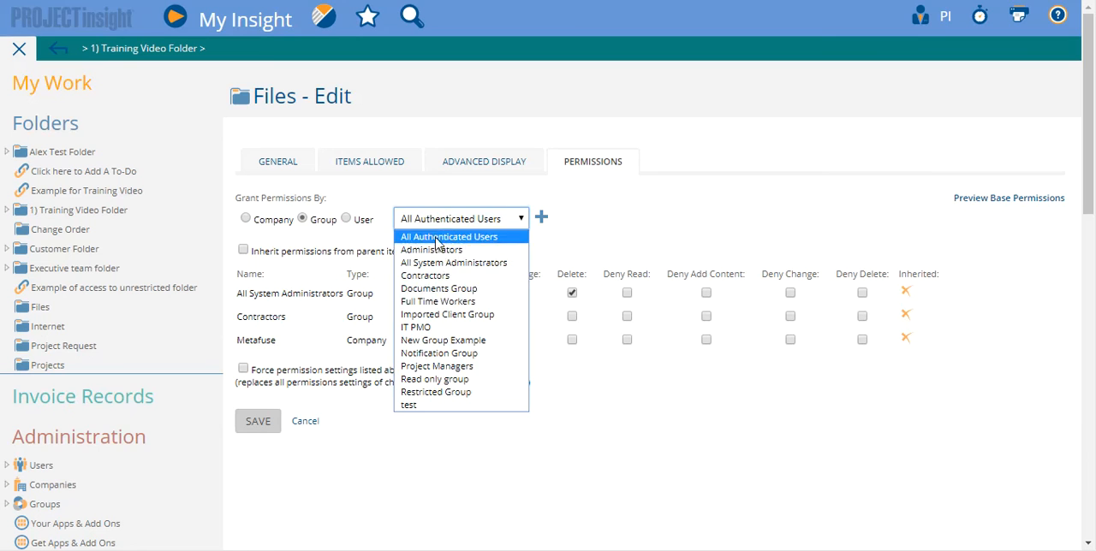
pyautogui.click(467, 291)
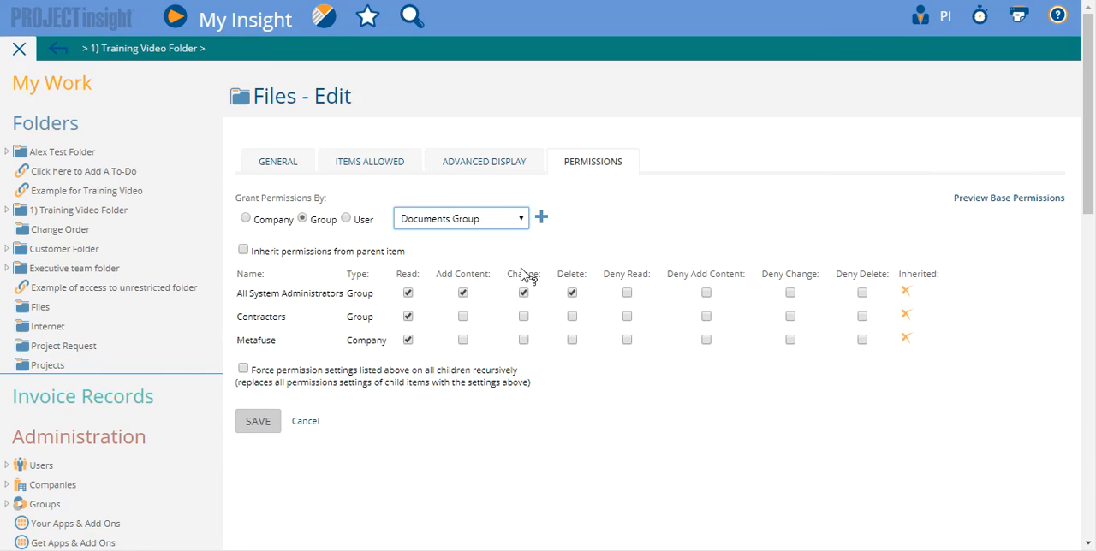
pyautogui.click(541, 217)
pyautogui.moveTo(261, 452)
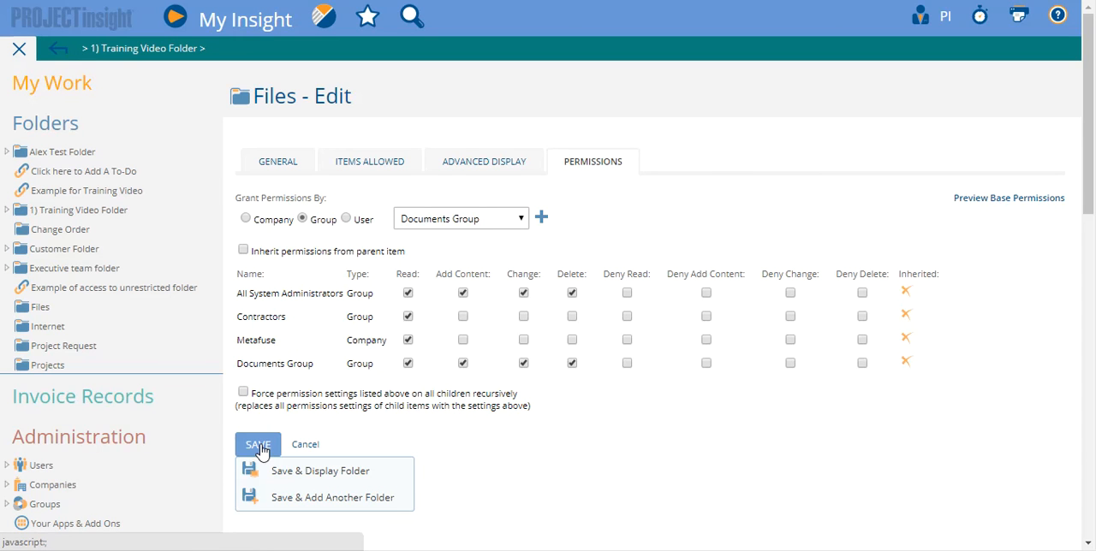
pyautogui.click(262, 451)
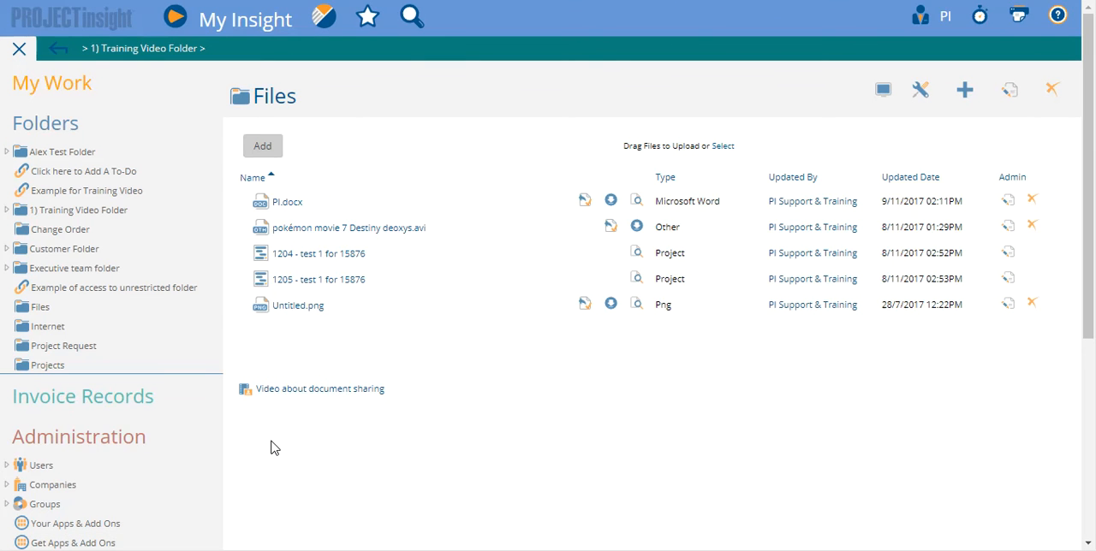
pyautogui.click(105, 212)
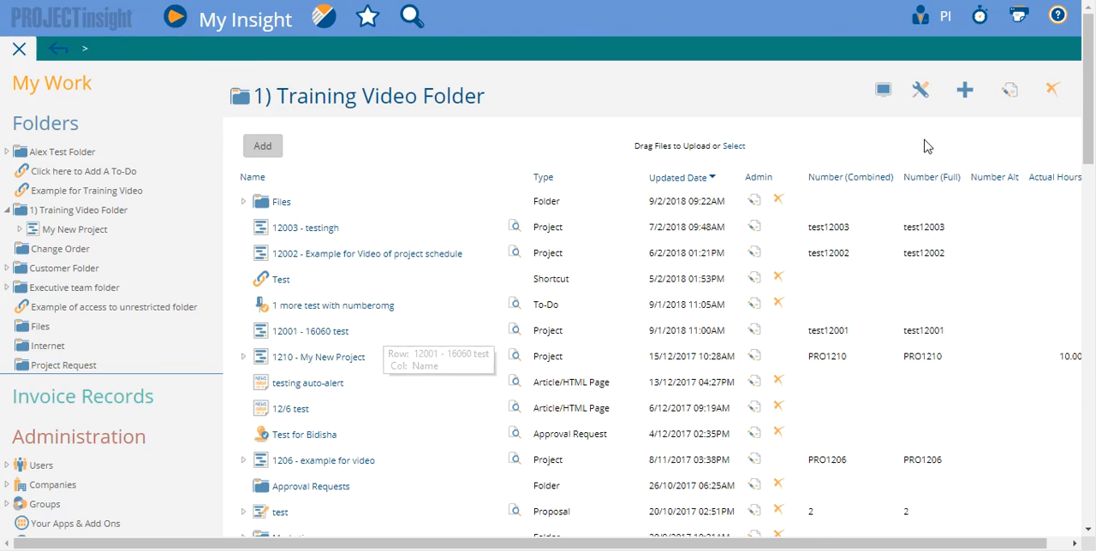
pyautogui.moveTo(1024, 97)
pyautogui.click(954, 119)
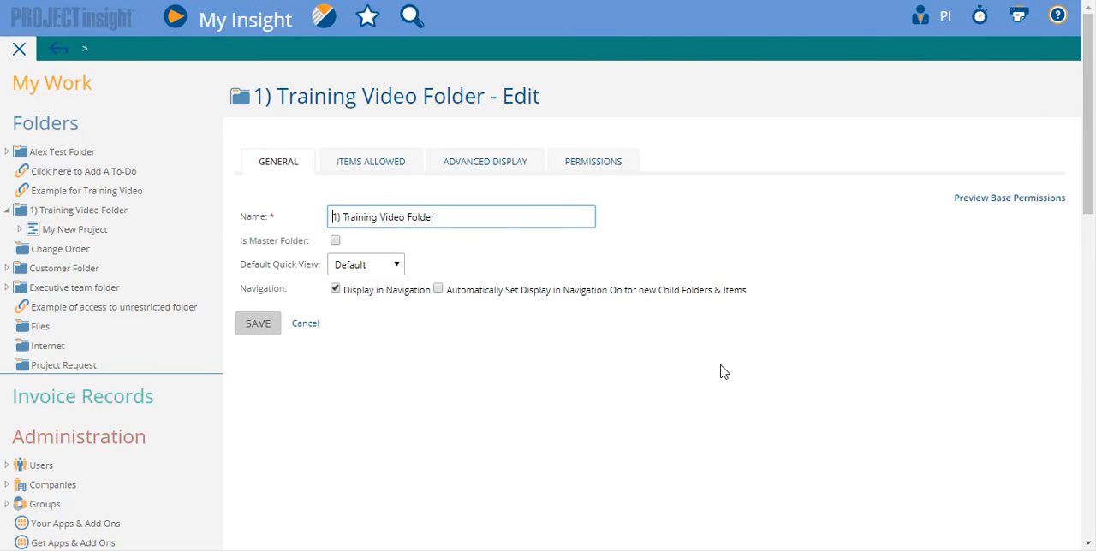
pyautogui.click(574, 161)
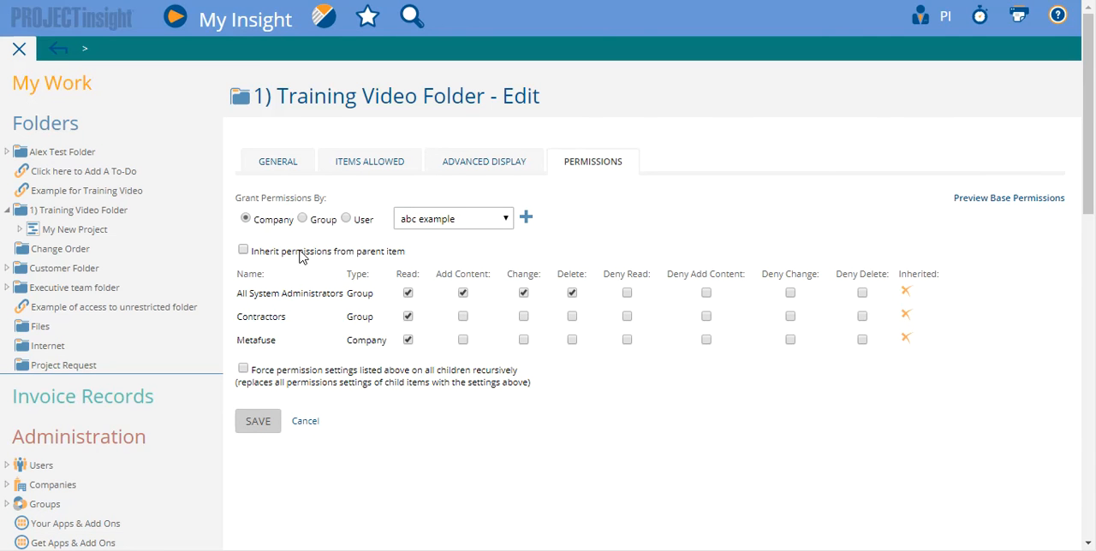
pyautogui.moveTo(277, 370); pyautogui.dragTo(282, 370)
pyautogui.click(243, 369)
pyautogui.moveTo(239, 417)
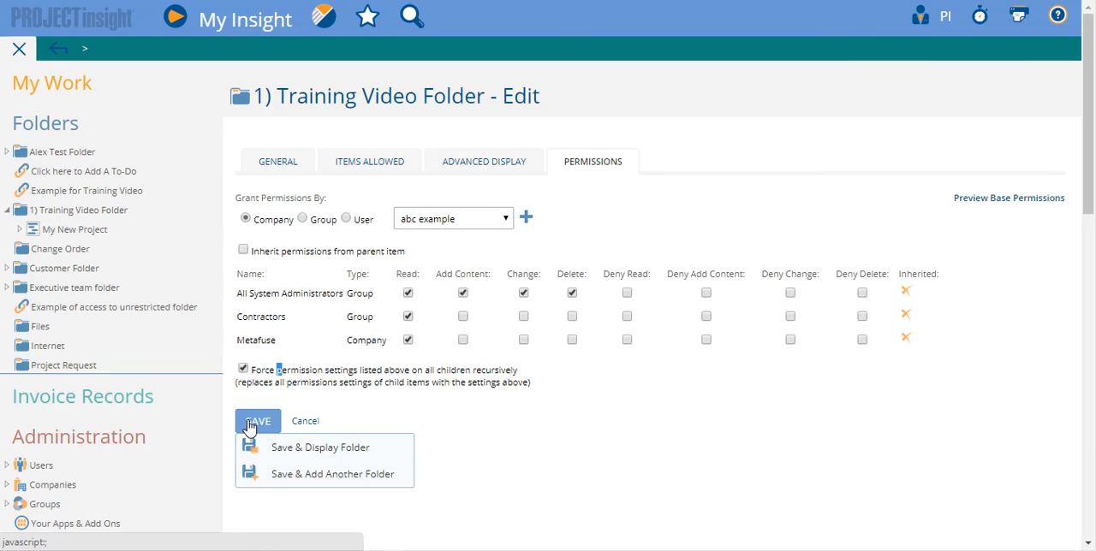
pyautogui.click(320, 426)
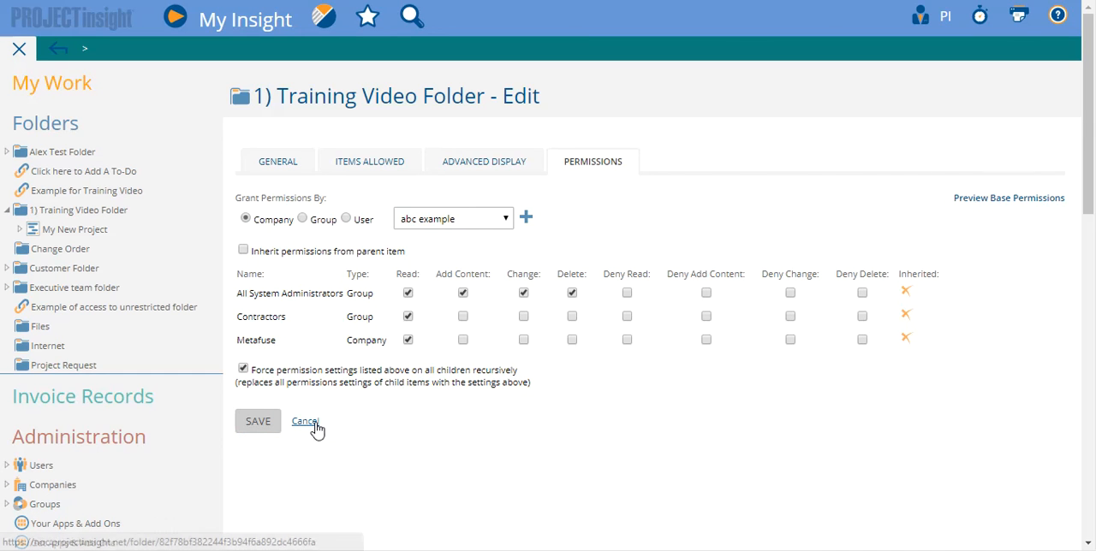
pyautogui.click(305, 422)
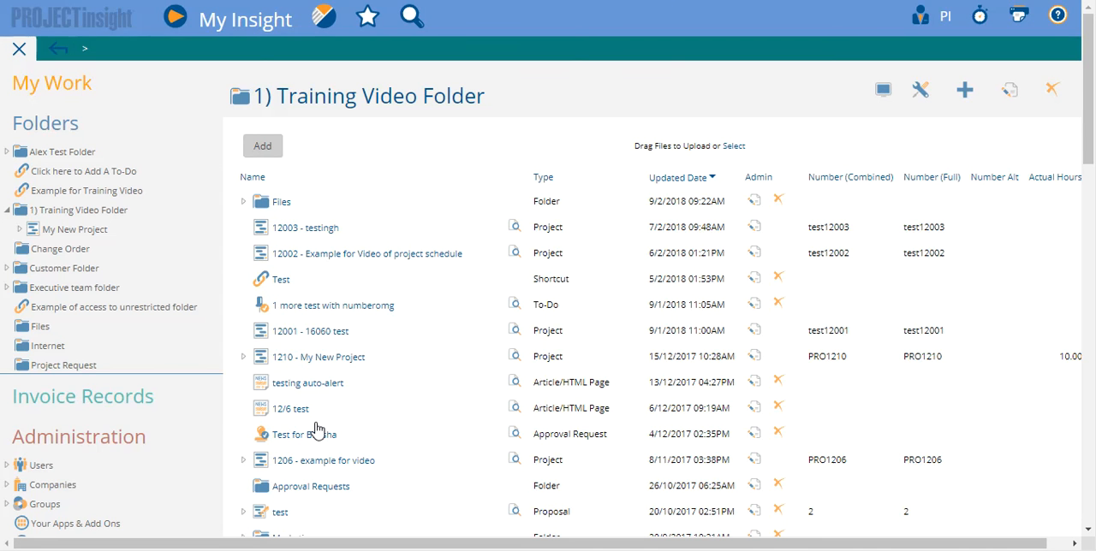
# Step: Open the permissions of the root Folders item for editing through the Edit Folders Navigation administration page
pyautogui.scroll(-2, 420, 385)
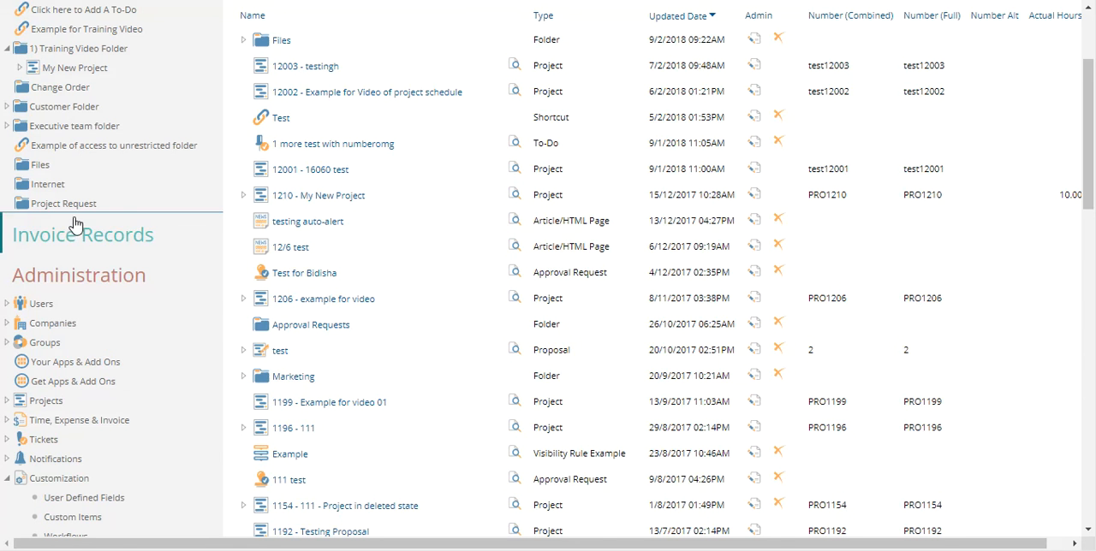
pyautogui.scroll(2, 77, 225)
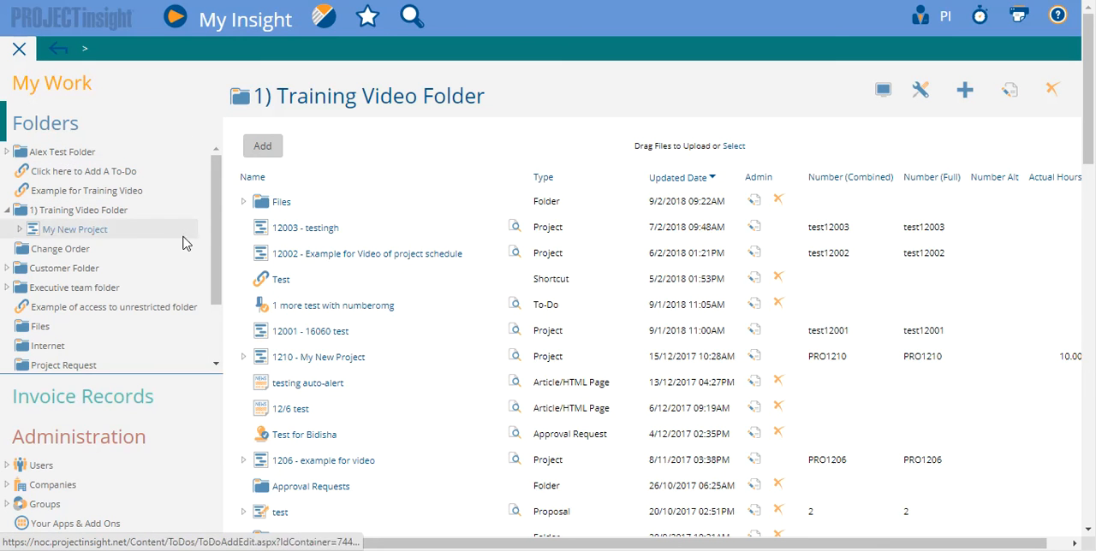
pyautogui.scroll(-10, 162, 341)
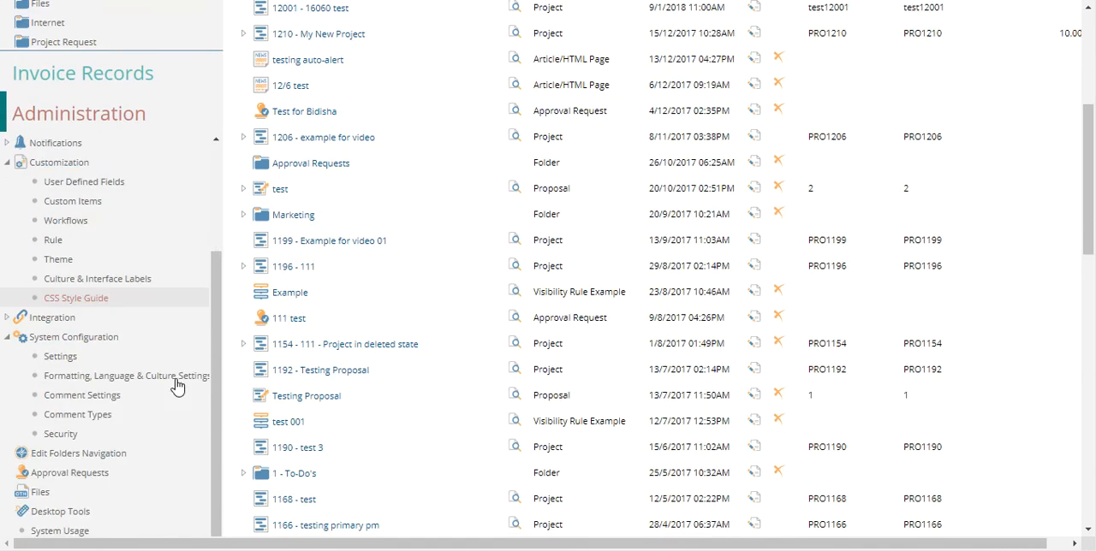
pyautogui.scroll(3, 154, 274)
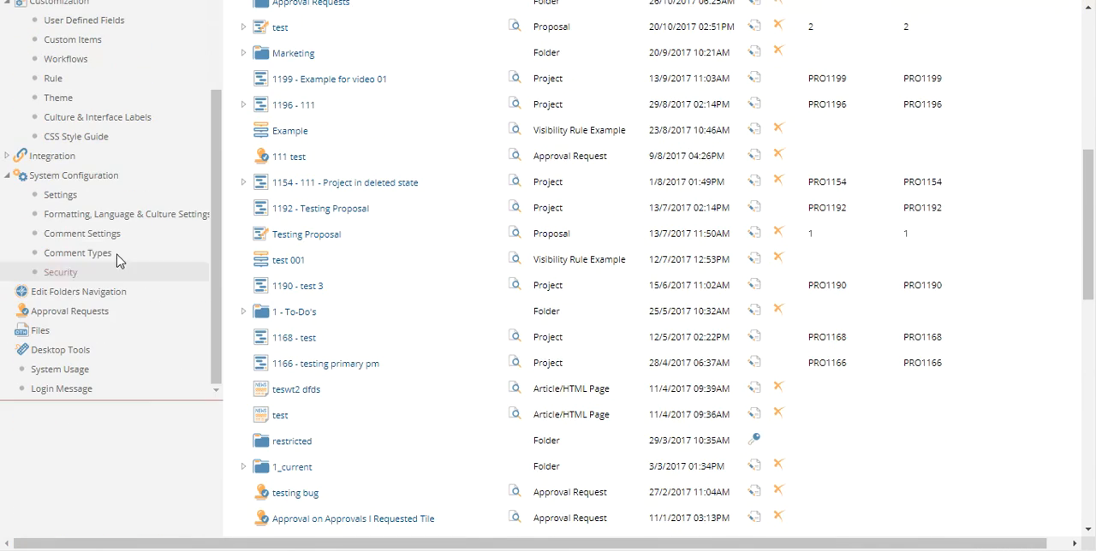
pyautogui.click(77, 295)
pyautogui.moveTo(1053, 95)
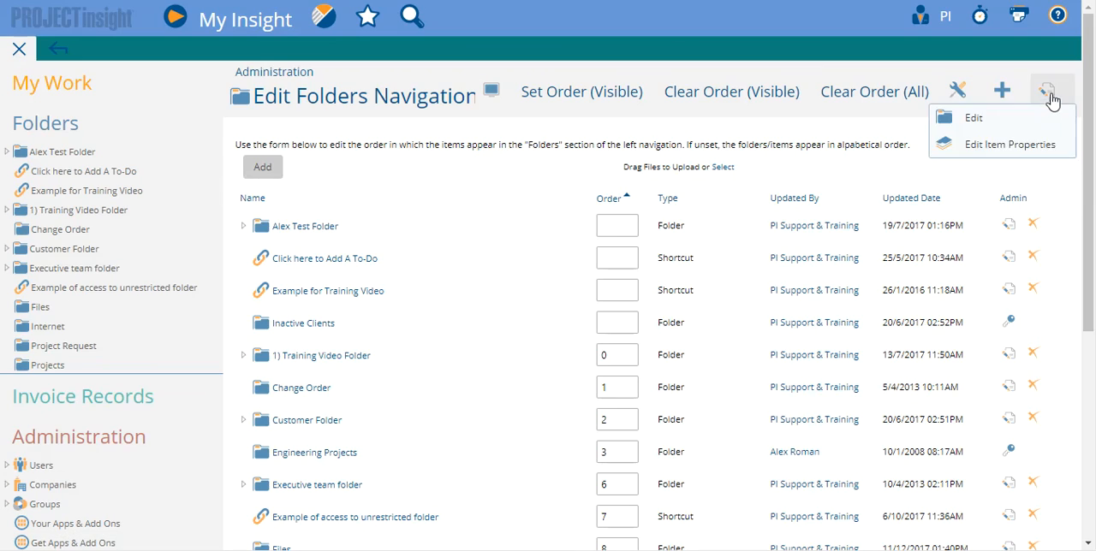
pyautogui.click(973, 117)
pyautogui.click(470, 165)
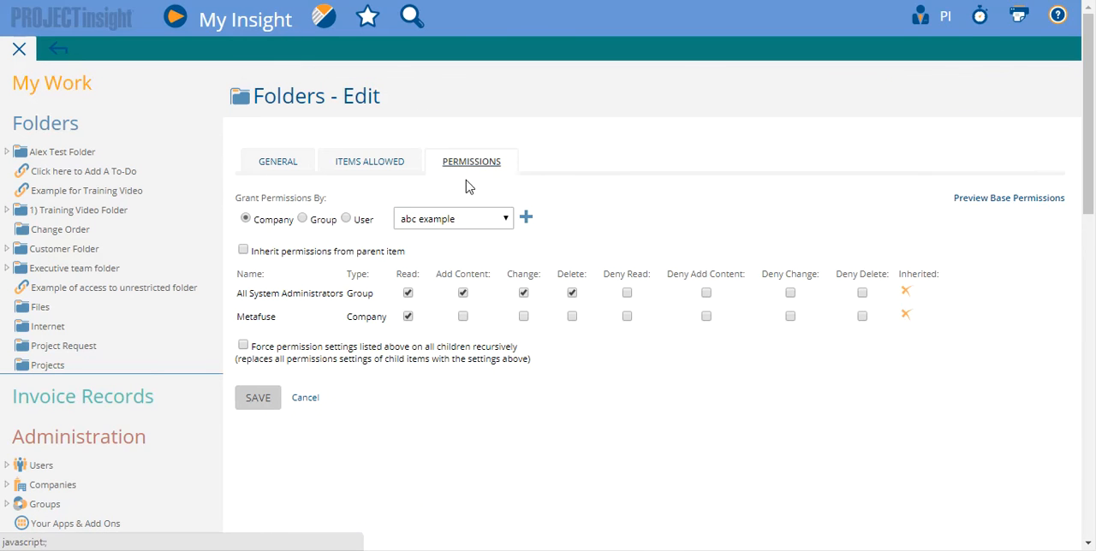
# Step: Force the root Folders item's permission settings on all children recursively and save
pyautogui.click(243, 345)
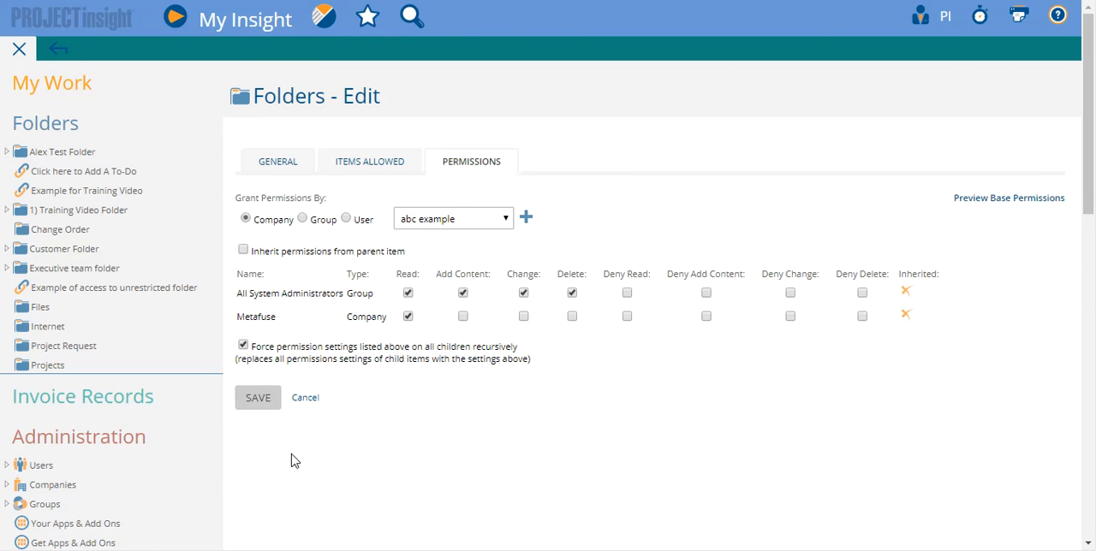
pyautogui.click(260, 404)
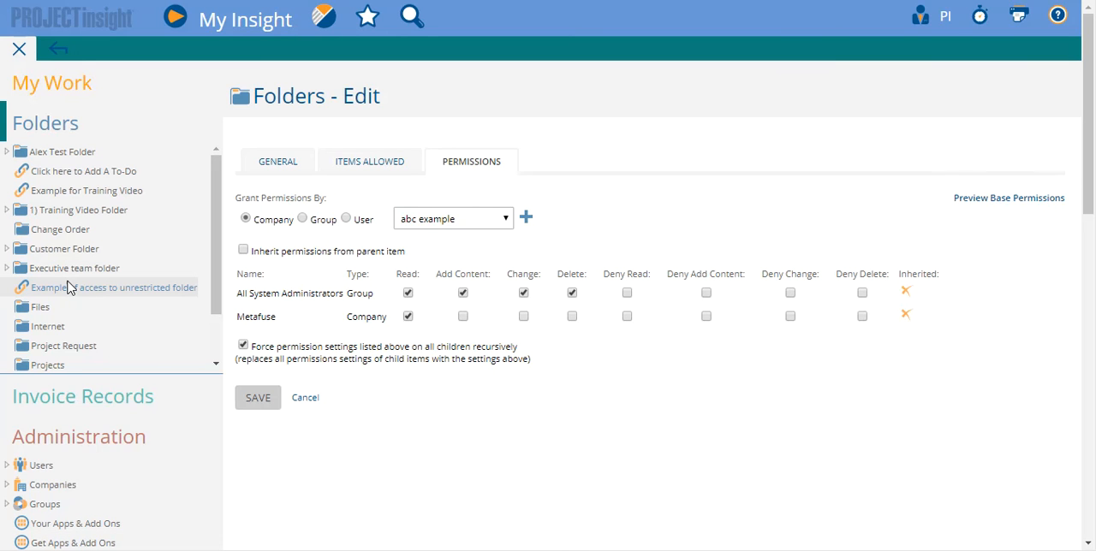
pyautogui.click(266, 404)
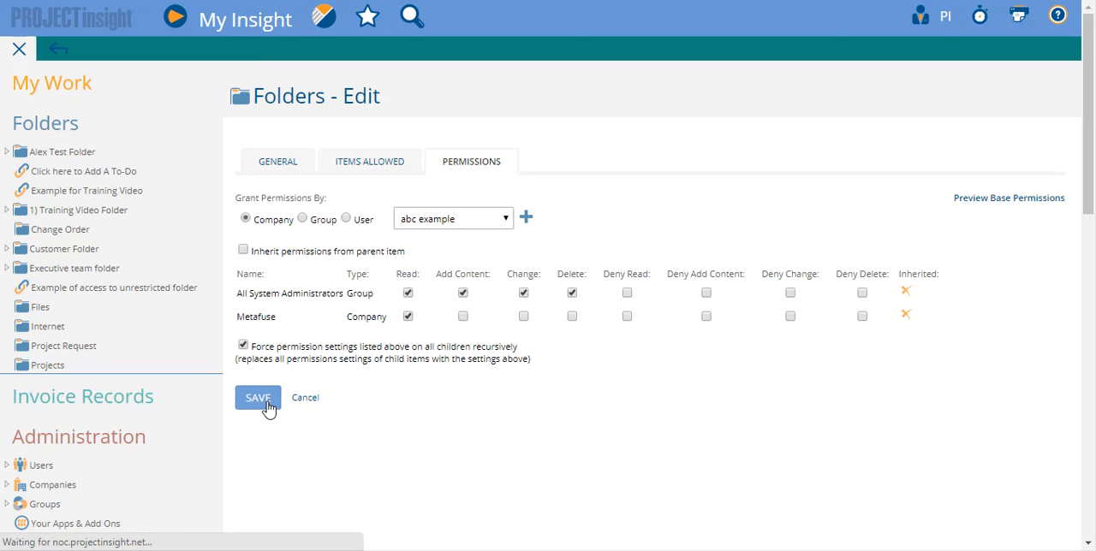
pyautogui.click(267, 406)
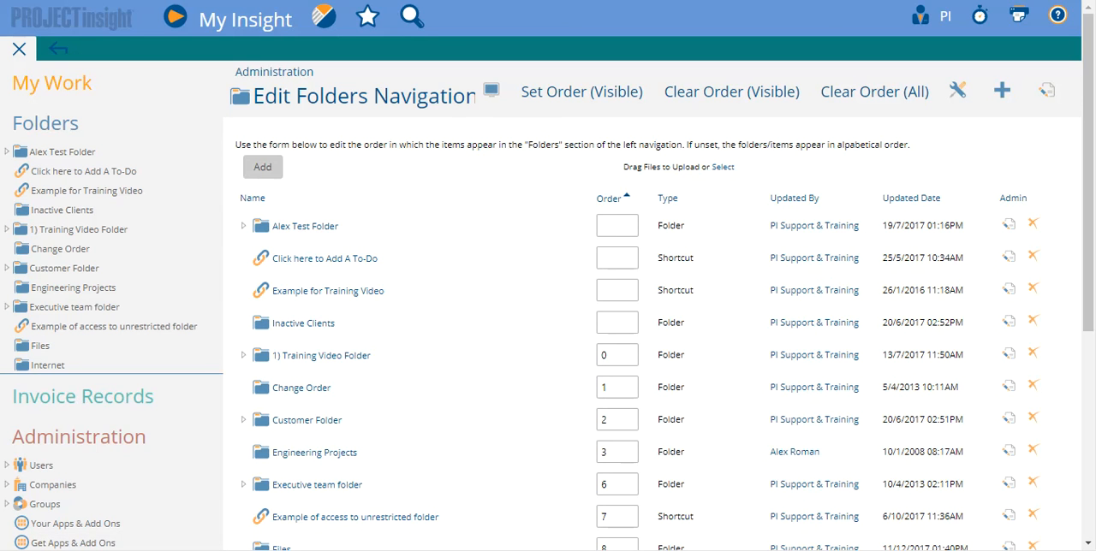
# Step: Open the permissions of the 1) Training Video Folder for editing
pyautogui.click(20, 228)
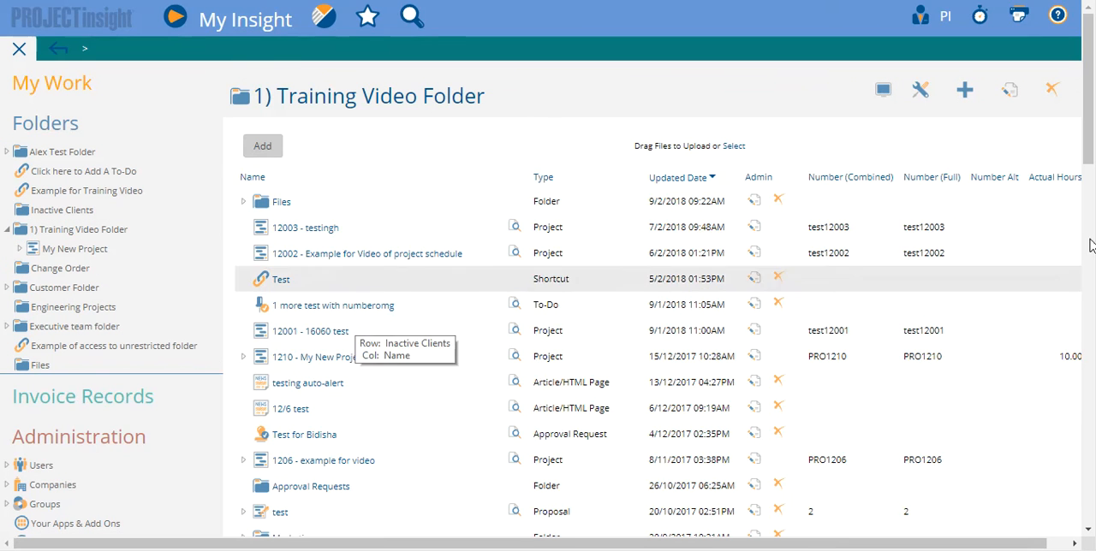
pyautogui.moveTo(1013, 92)
pyautogui.click(980, 127)
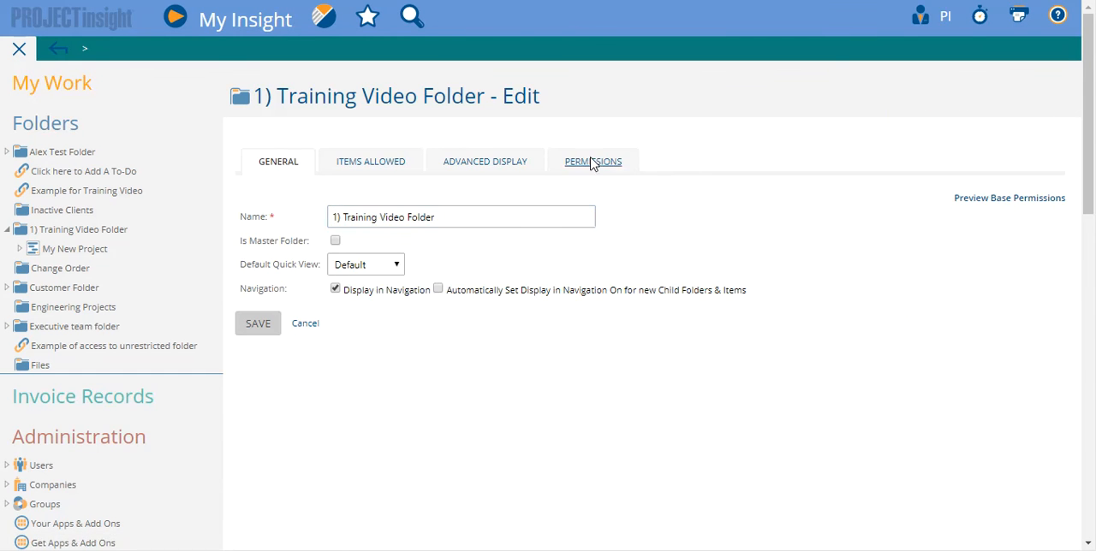
pyautogui.click(591, 163)
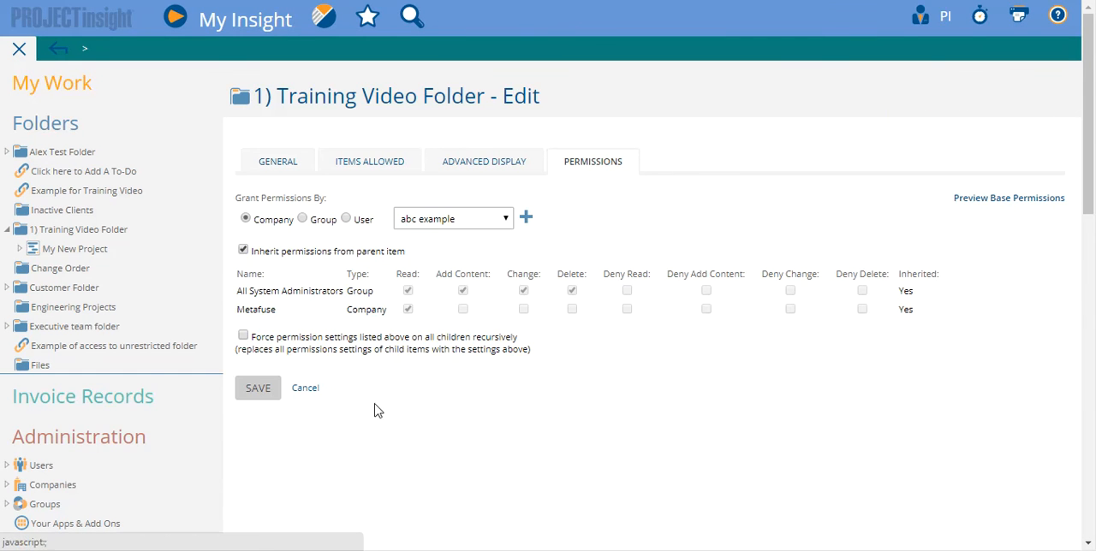
# Step: Grant the Contractors group only Read permission on the 1) Training Video Folder, keeping inheritance enabled, and save the folder
pyautogui.click(301, 220)
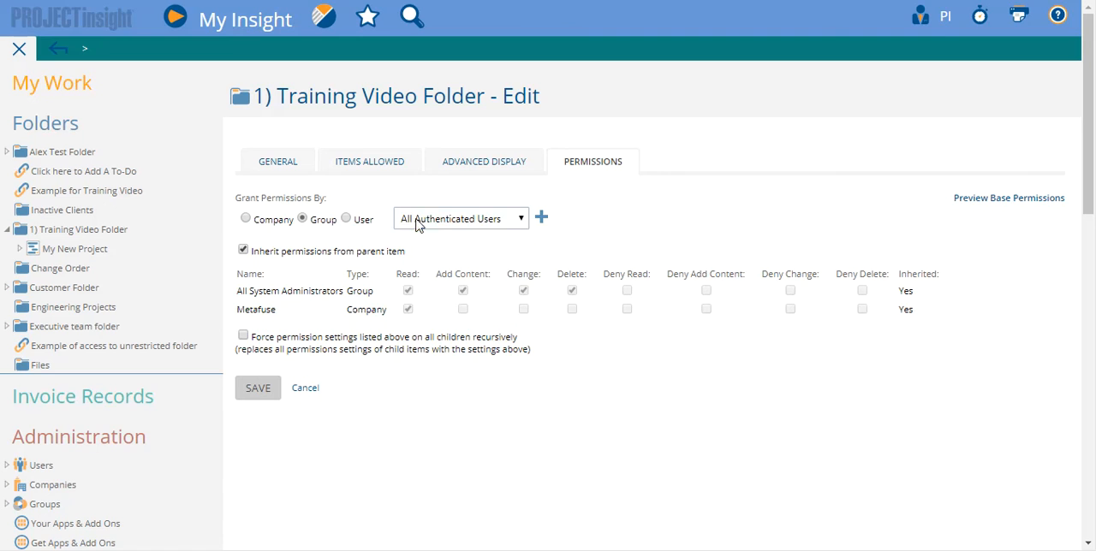
pyautogui.click(402, 222)
pyautogui.click(463, 274)
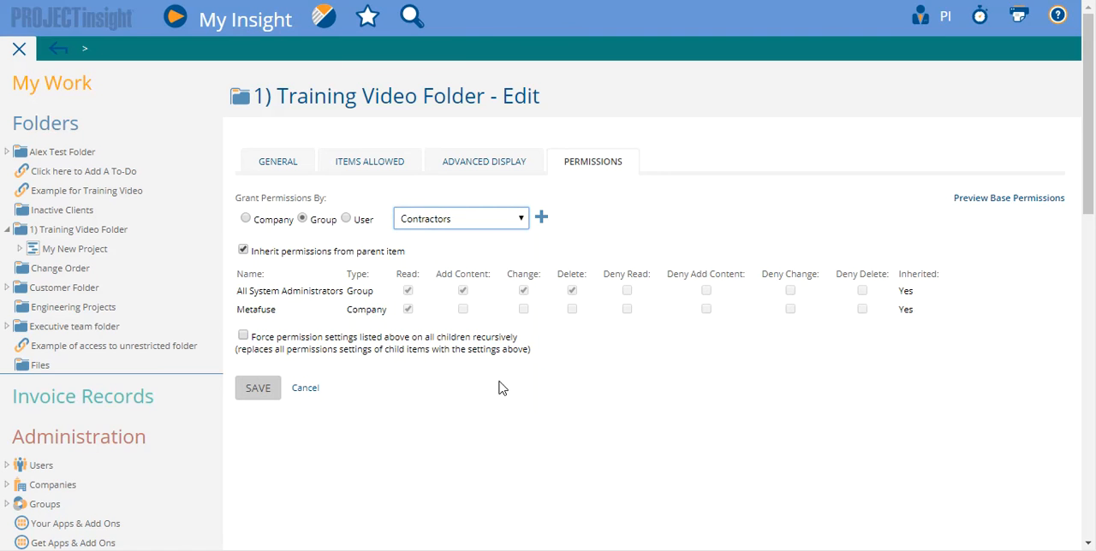
pyautogui.click(541, 218)
pyautogui.click(462, 330)
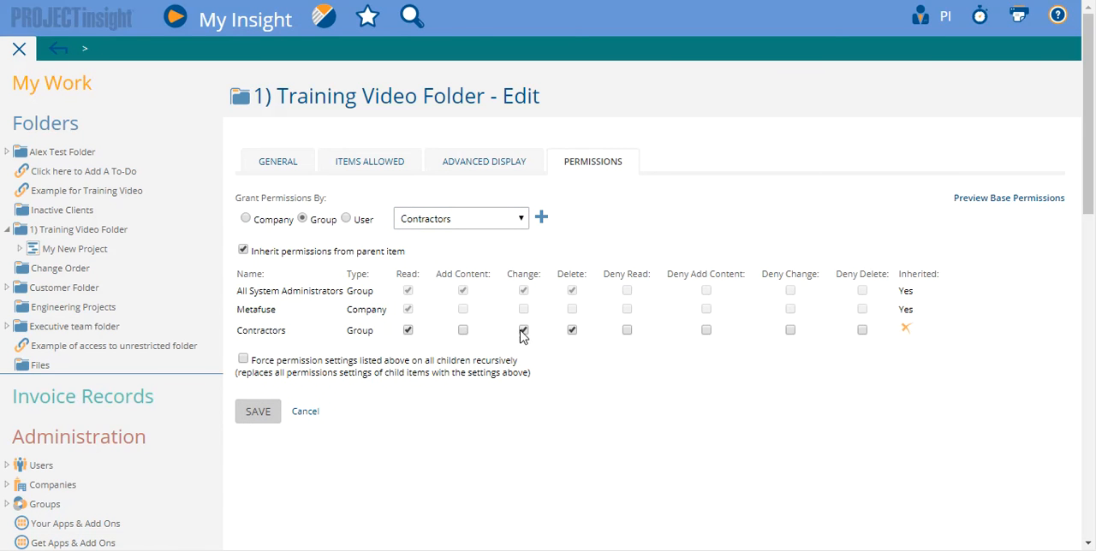
pyautogui.click(572, 330)
pyautogui.moveTo(262, 415)
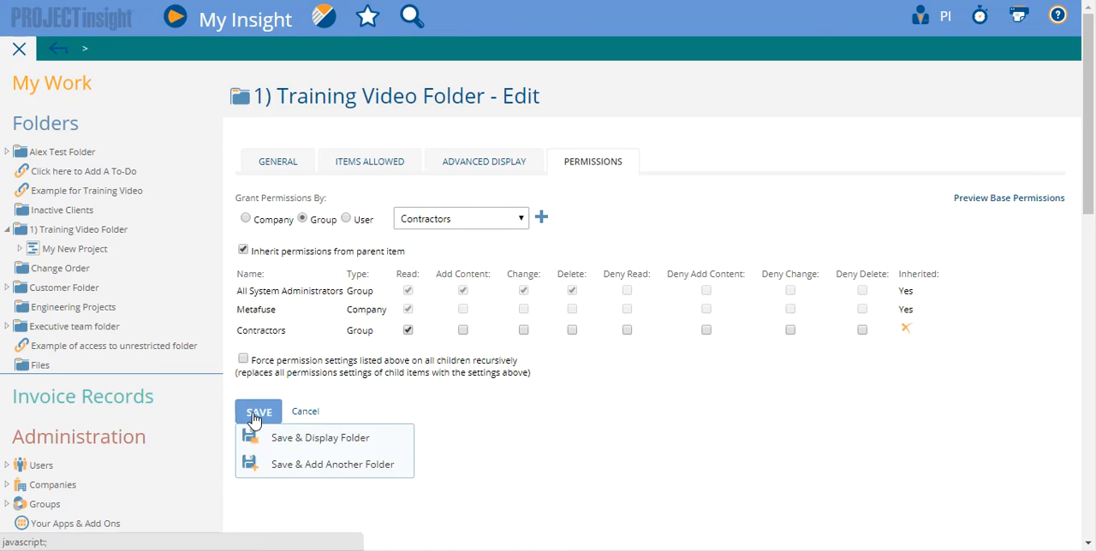
pyautogui.click(254, 415)
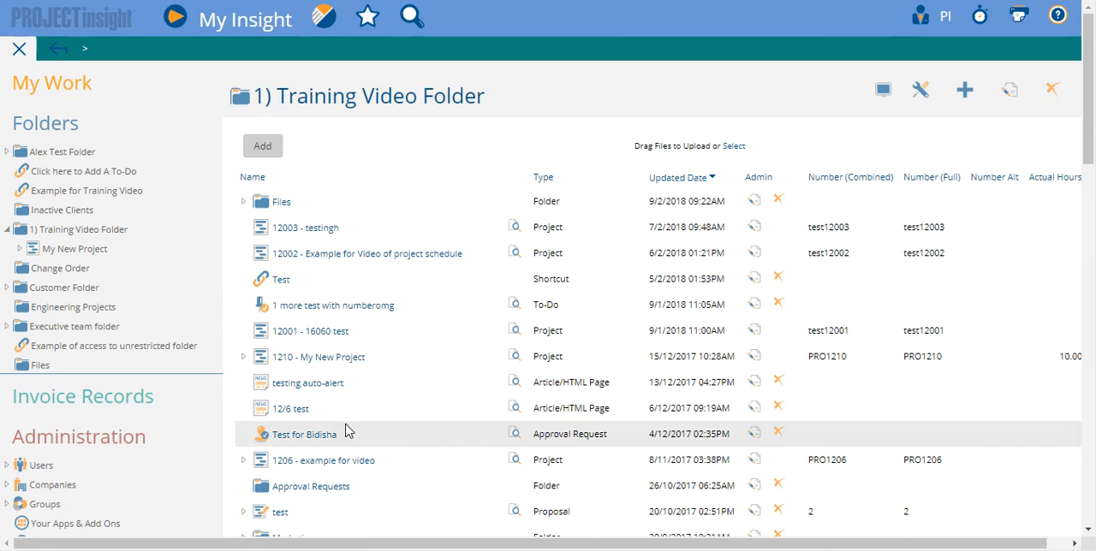
# Step: Open the permissions of the Files subfolder in the 1) Training Video Folder and turn off inheriting from the parent item
pyautogui.scroll(-2, 348, 428)
pyautogui.scroll(2, 416, 426)
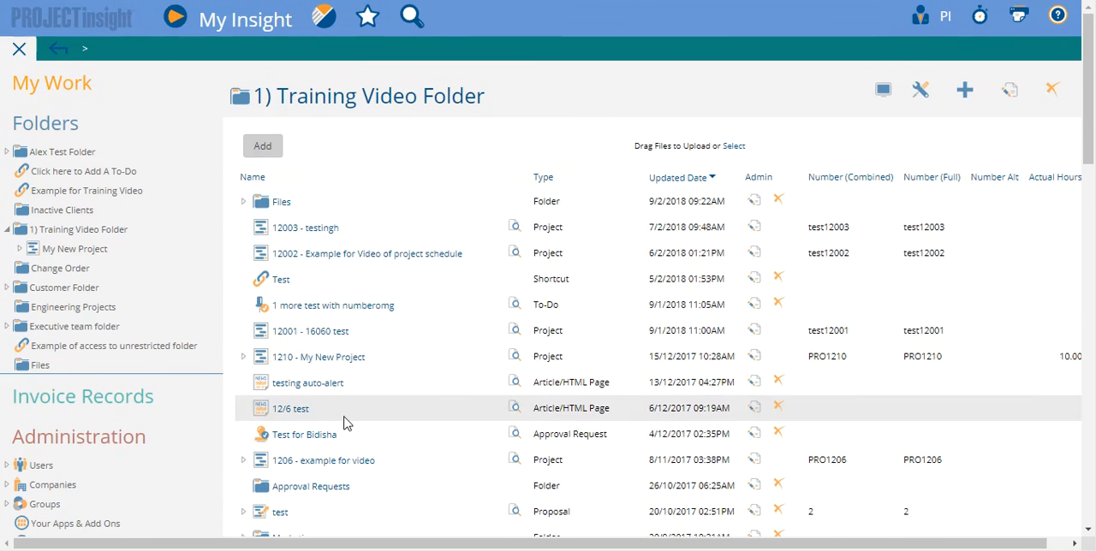
pyautogui.click(283, 203)
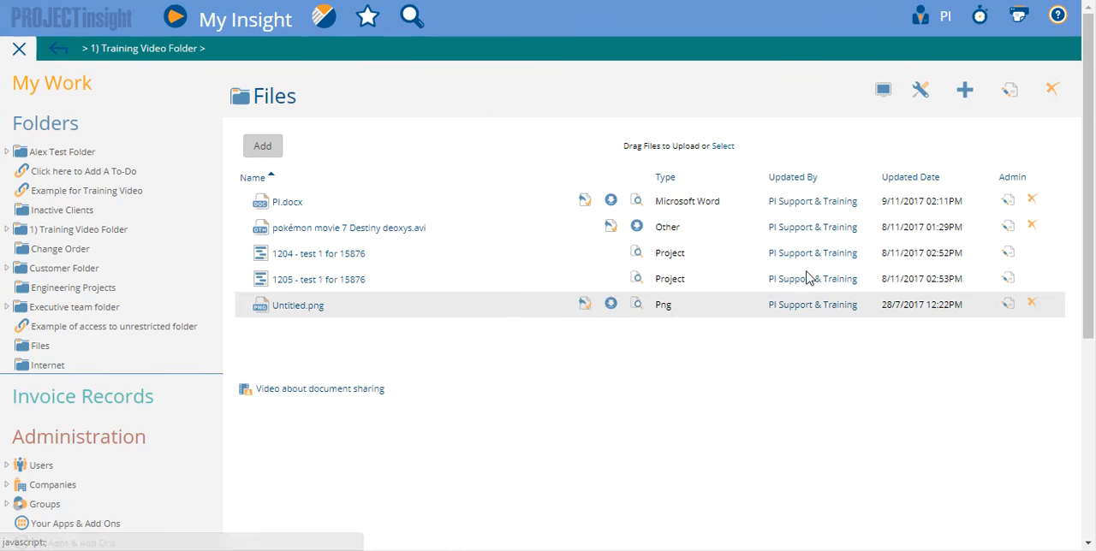
pyautogui.moveTo(1018, 96)
pyautogui.click(1021, 116)
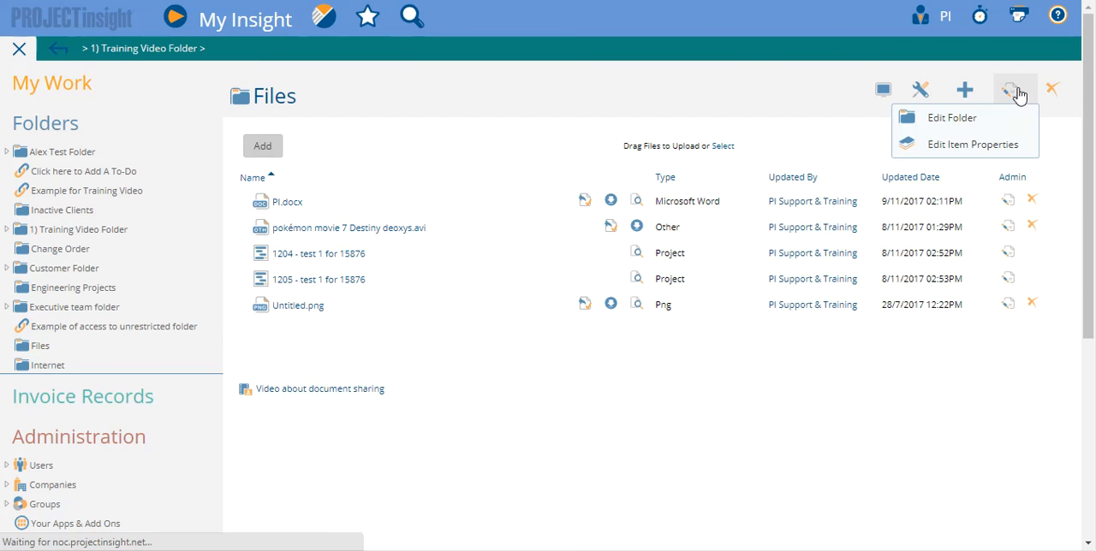
pyautogui.click(607, 168)
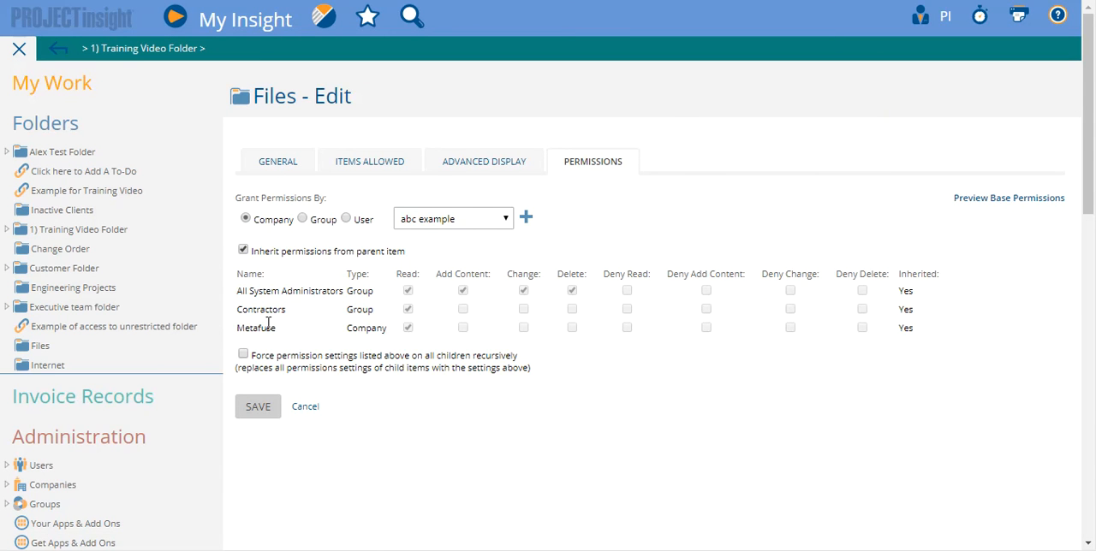
pyautogui.click(287, 257)
pyautogui.click(634, 123)
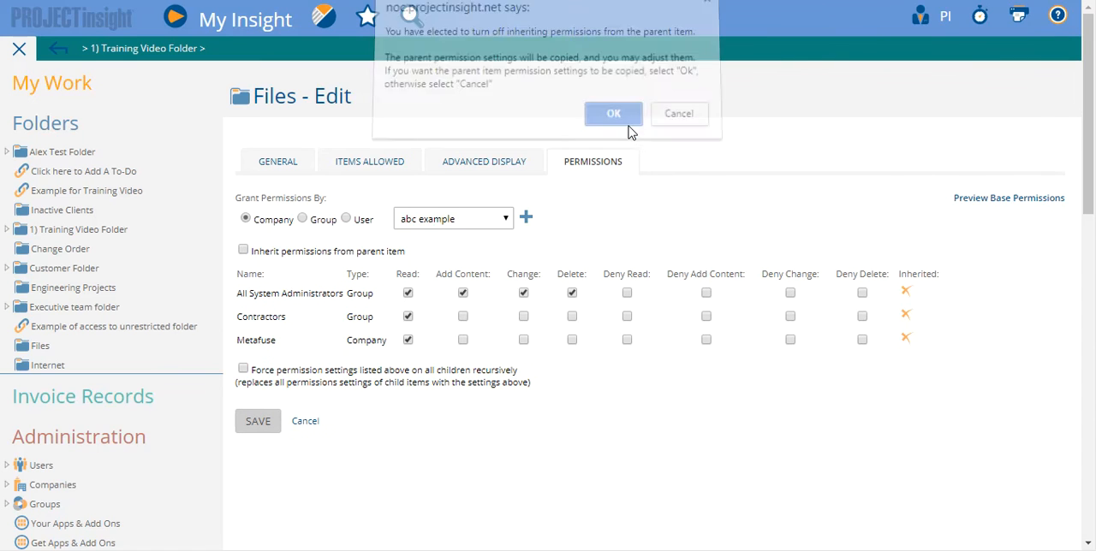
# Step: Add the Documents Group to the Files subfolder's permissions and save the folder
pyautogui.click(330, 224)
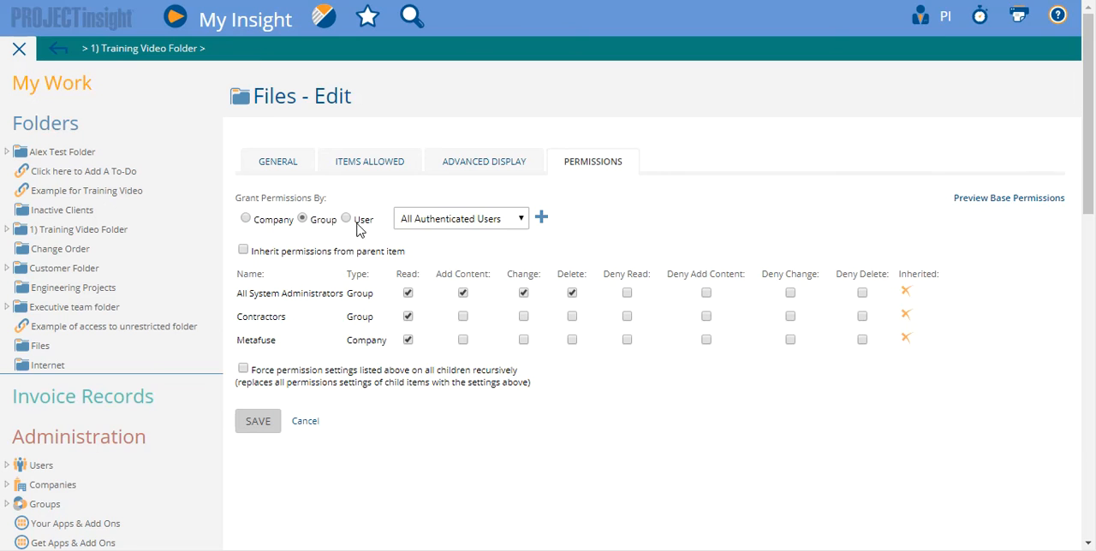
pyautogui.click(499, 220)
pyautogui.click(474, 291)
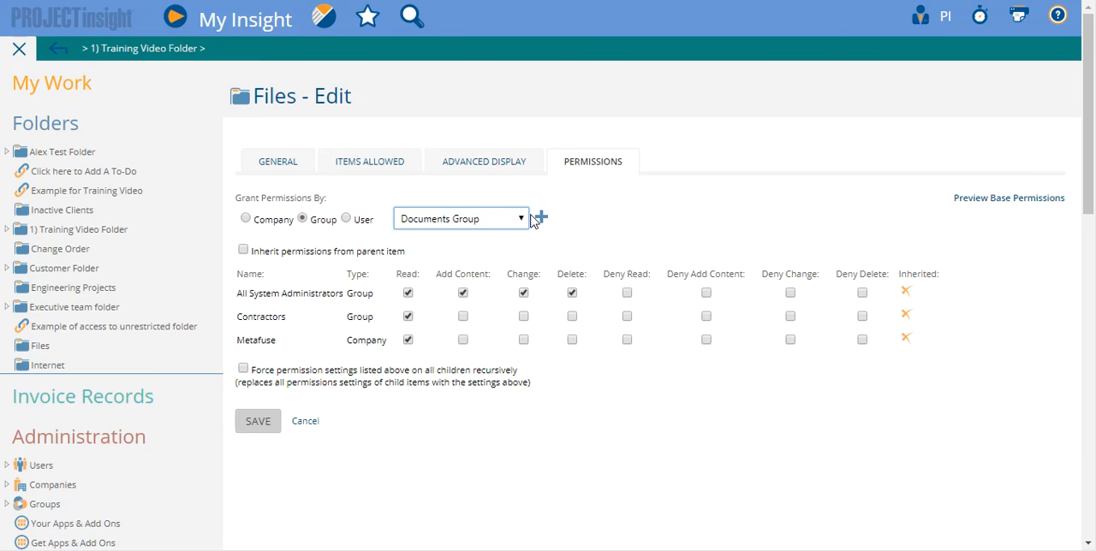
pyautogui.click(541, 217)
pyautogui.click(247, 452)
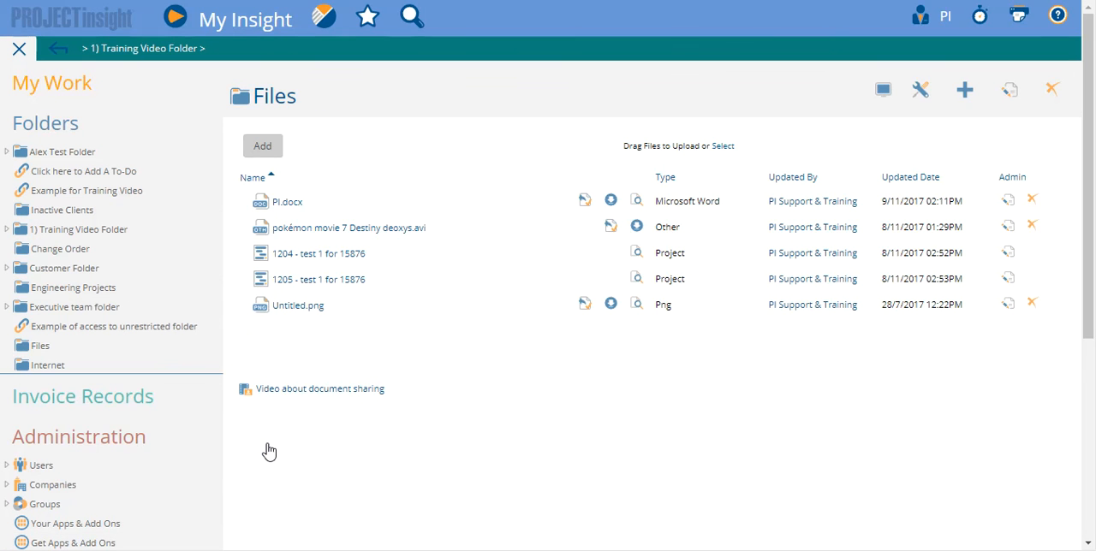
# Step: Return to the 1) Training Video Folder
pyautogui.click(72, 231)
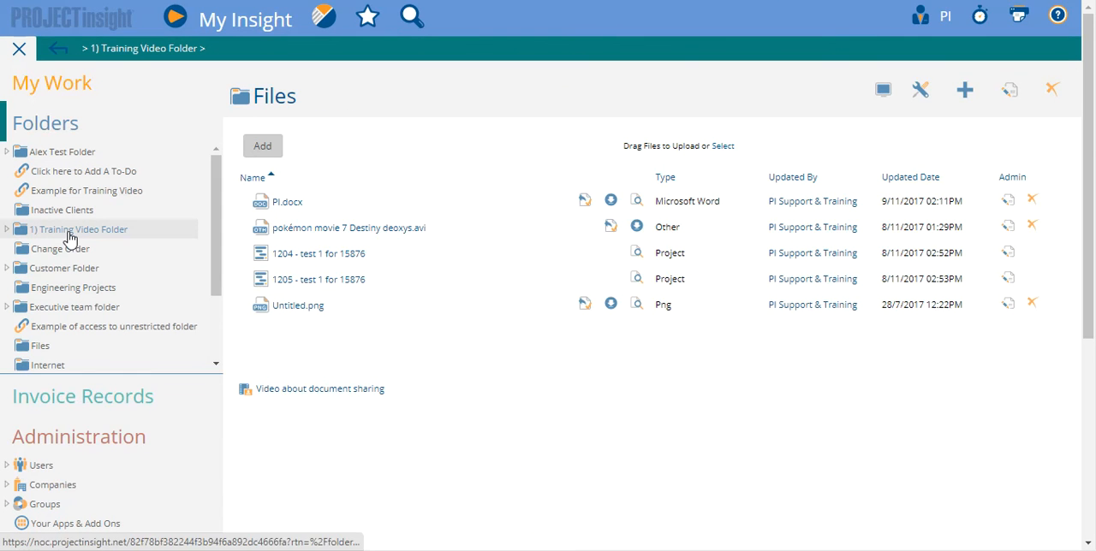